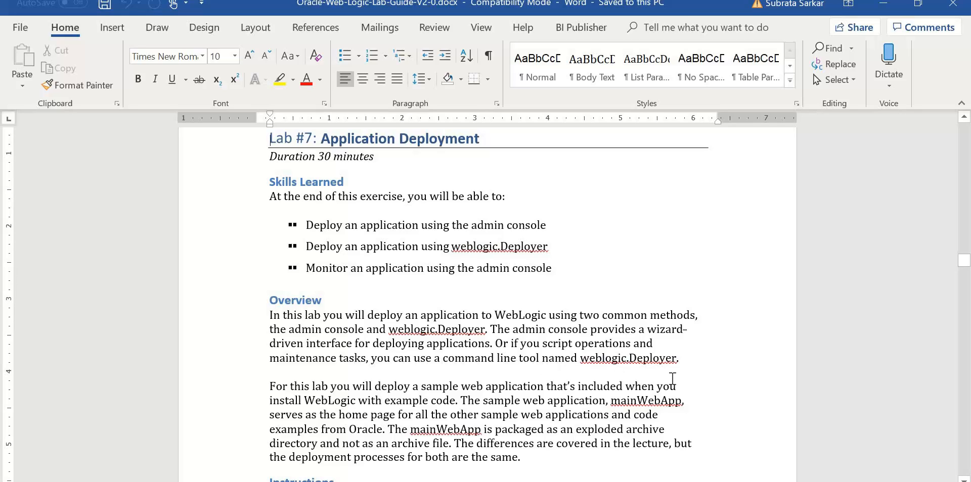
Scroll the Lab #7 guide down to its Instructions table, then minimize Word.
scroll(328, 359, down, 3)
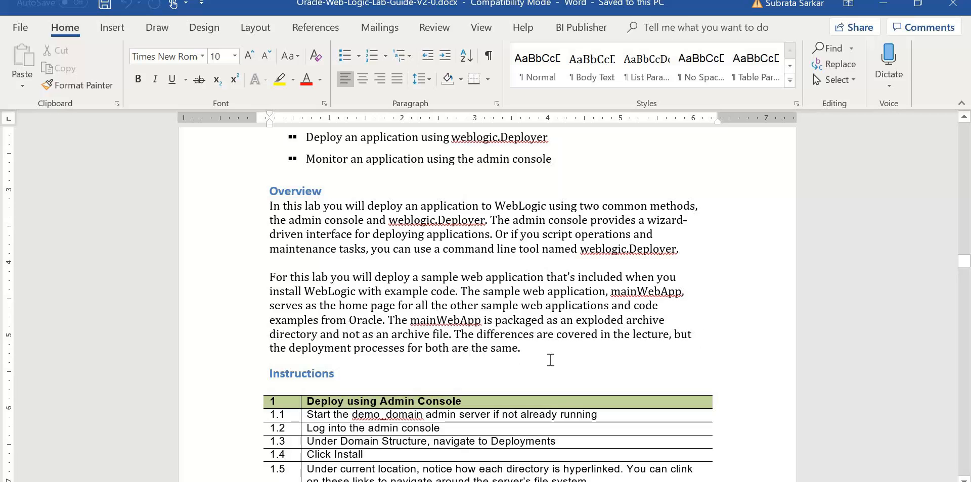
scroll(551, 360, down, 3)
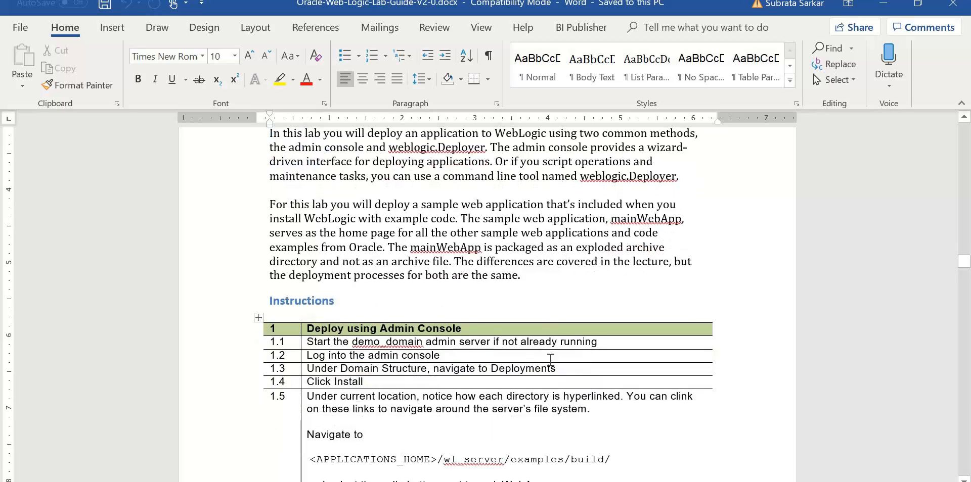
scroll(643, 354, down, 3)
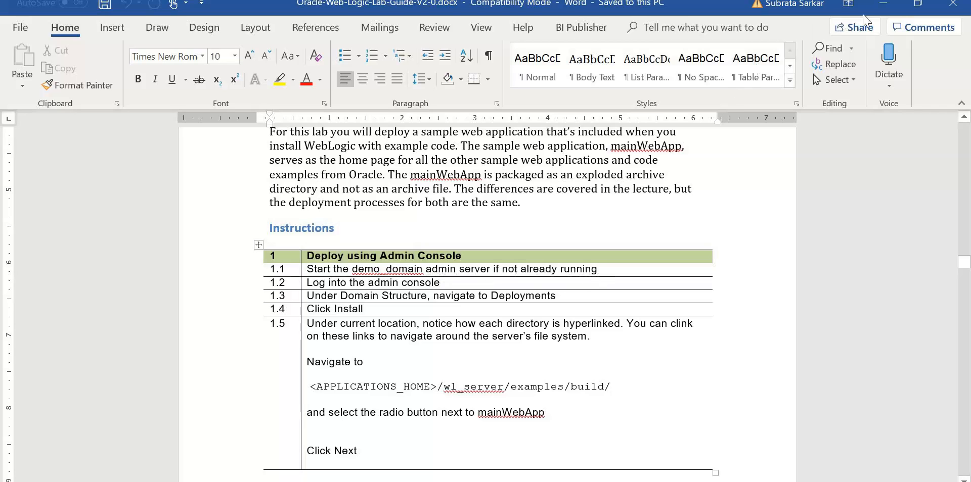
click(883, 9)
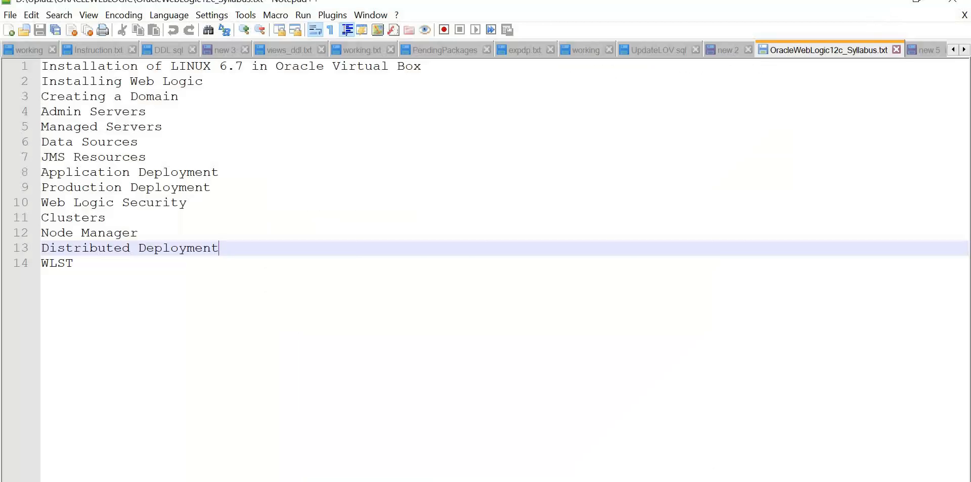
Reveal the desktop and launch Oracle VM VirtualBox from its shortcut.
key(super+d)
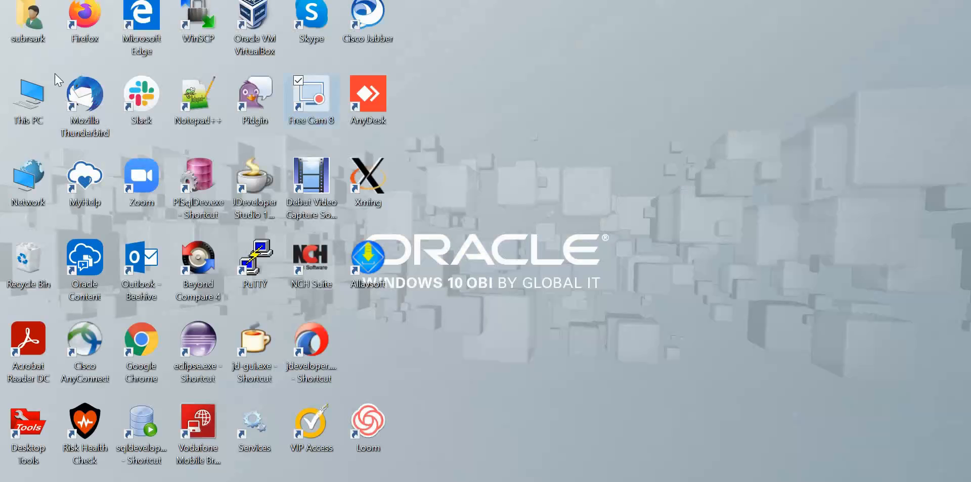
click(246, 25)
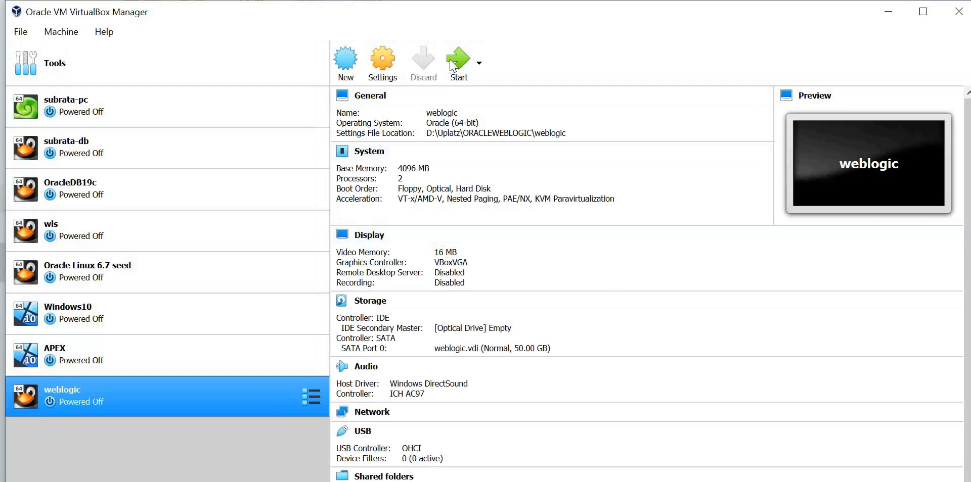
Dismiss the information message, start the weblogic VM, and maximize its window.
click(488, 327)
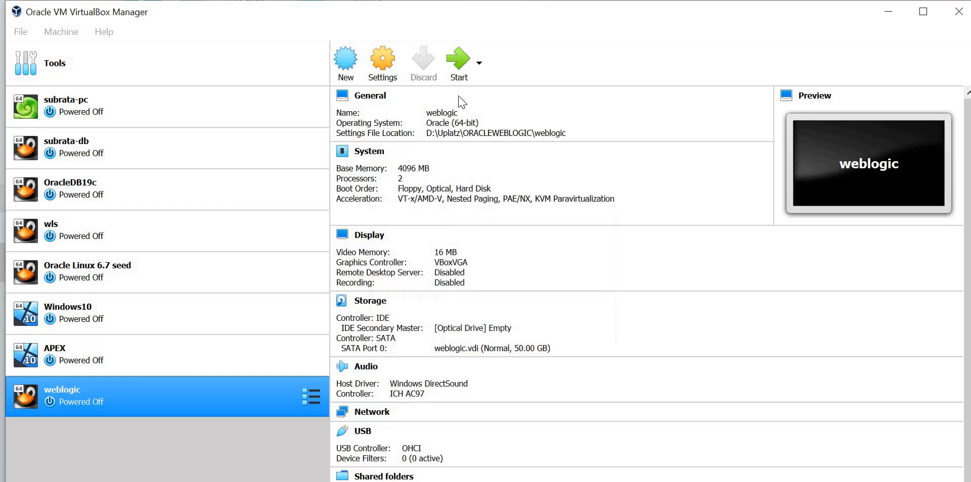
click(461, 81)
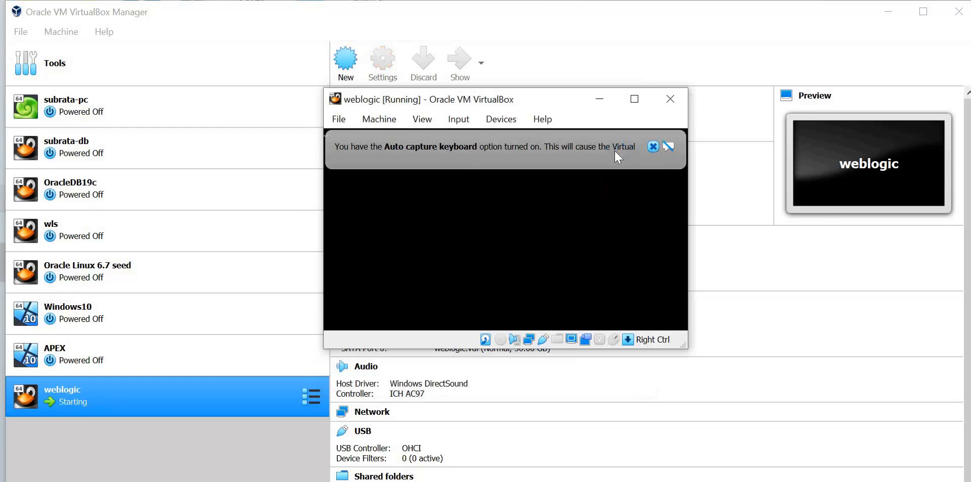
click(592, 99)
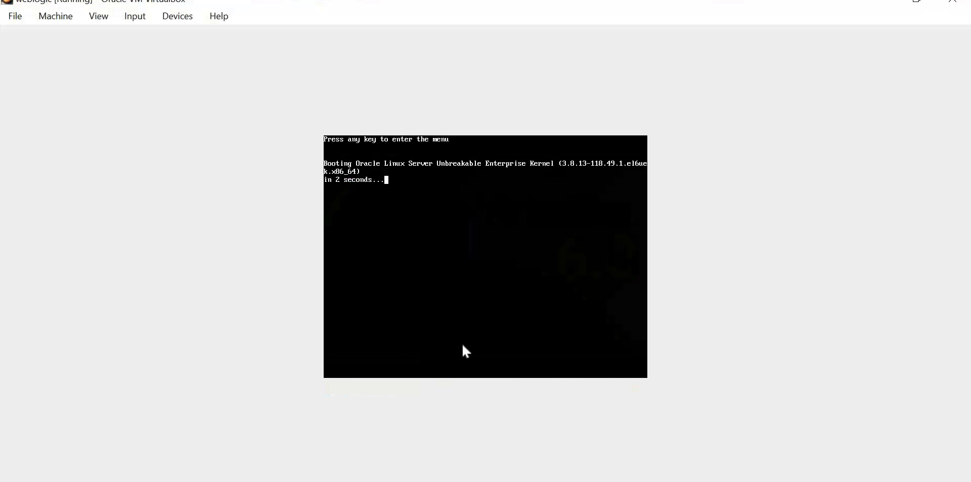
Interrupt the GRUB countdown and boot the first Unbreakable Enterprise Kernel entry.
key(Escape)
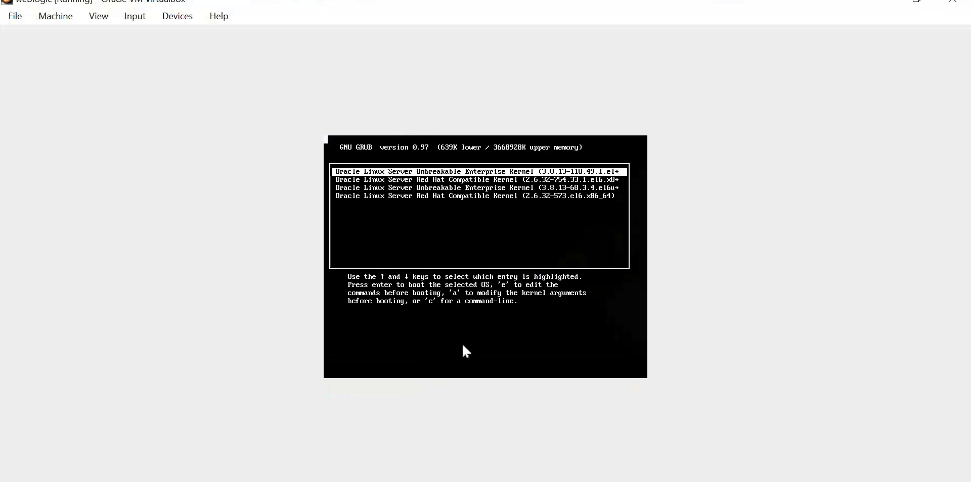
key(Return)
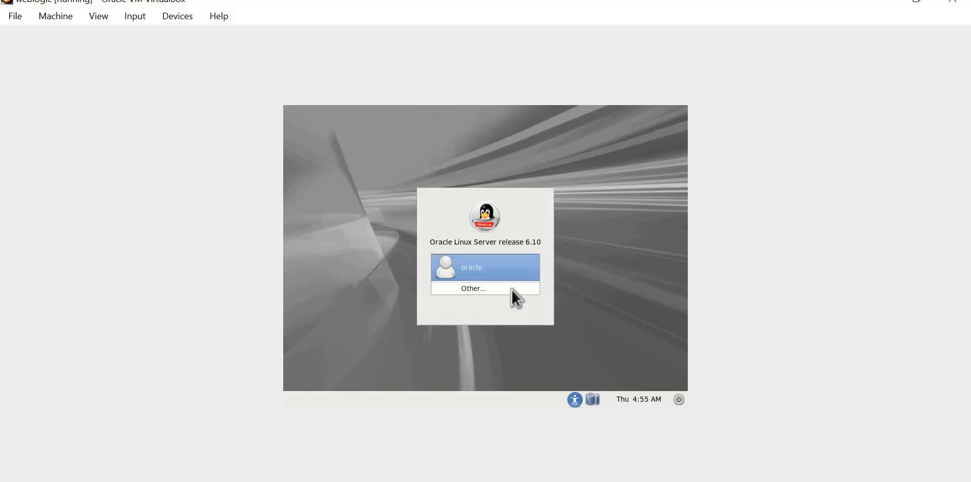
Log in as root with its password via Other..., then open the desktop Terminal.
click(511, 289)
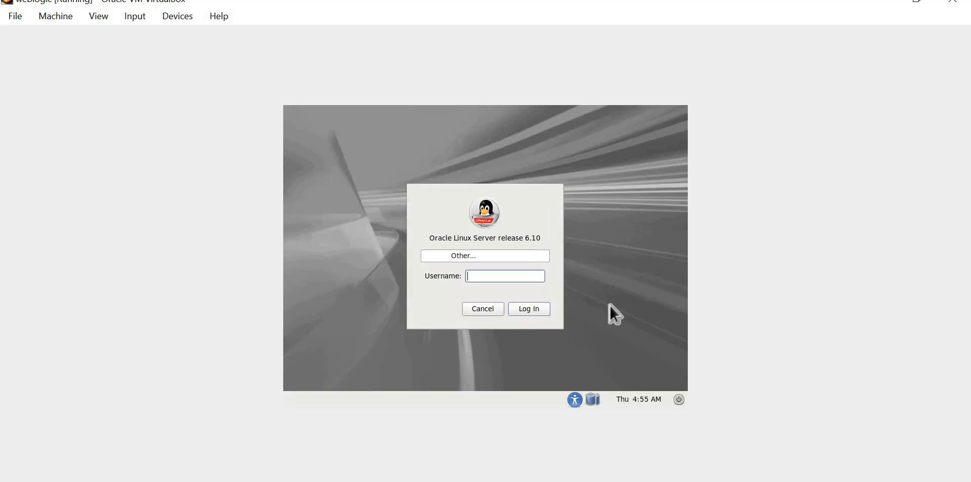
text(root)
key(Return)
text(123)
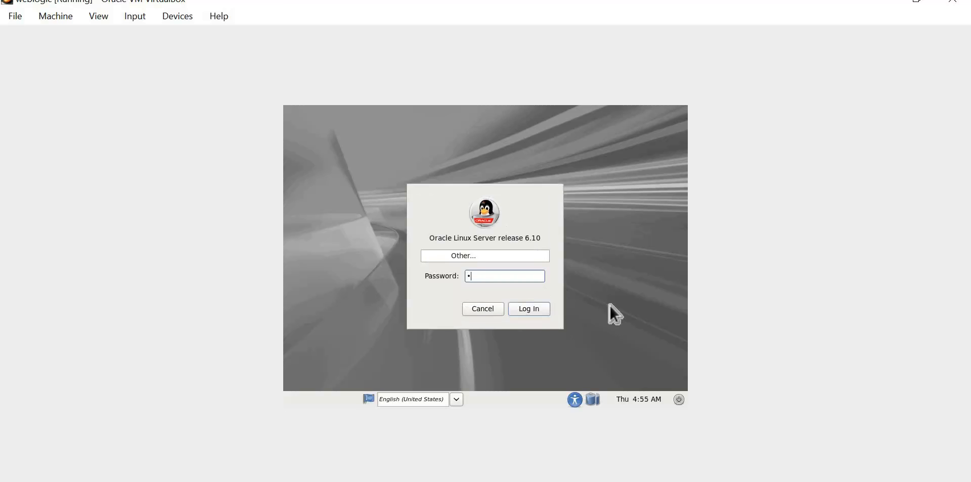
text(456)
key(Return)
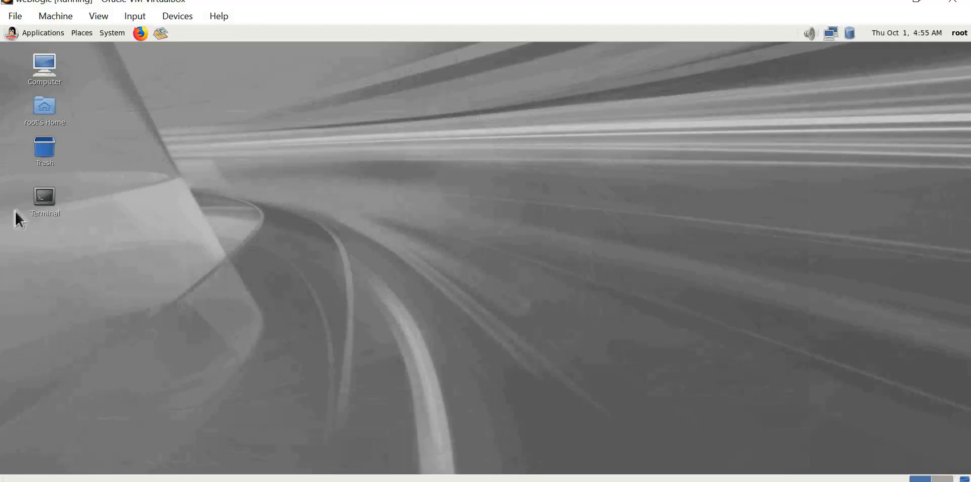
double_click(36, 200)
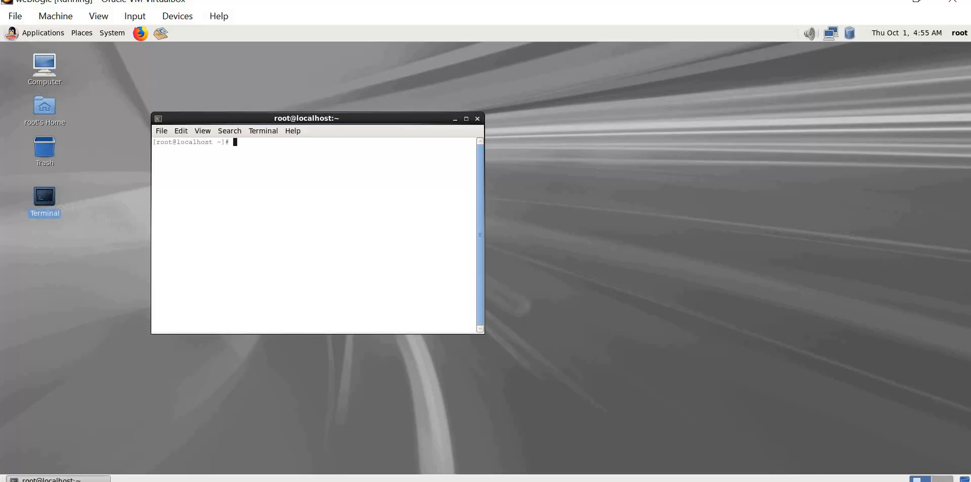
Load the saved weblogic PuTTY session and open the SSH connection to 192.168.0.102.
key(super+d)
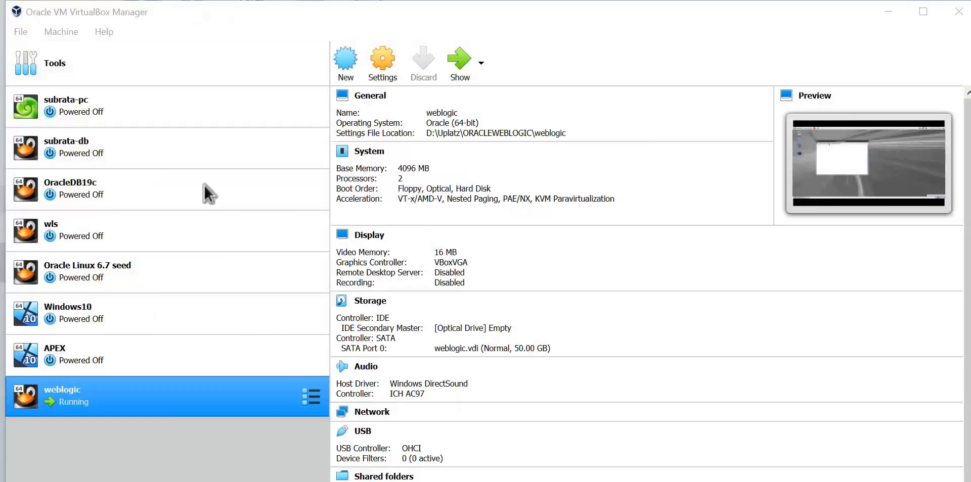
double_click(248, 268)
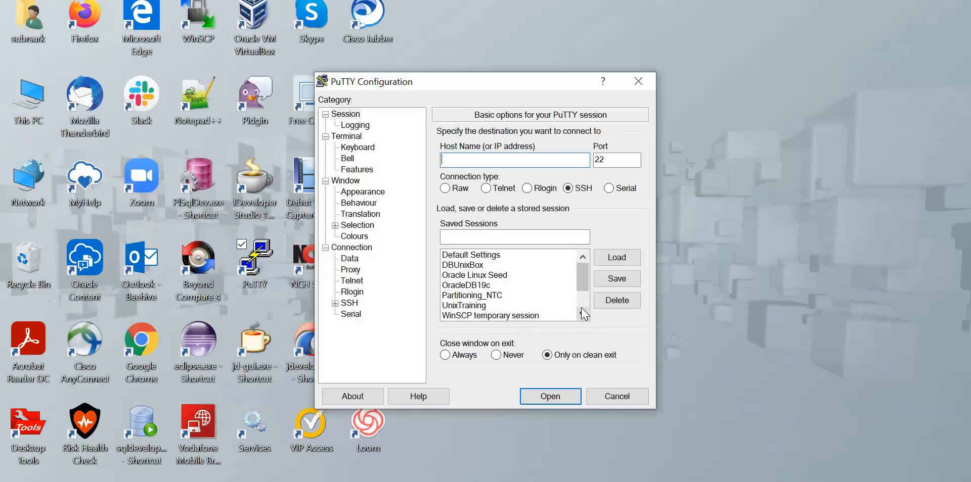
scroll(488, 310, down, 2)
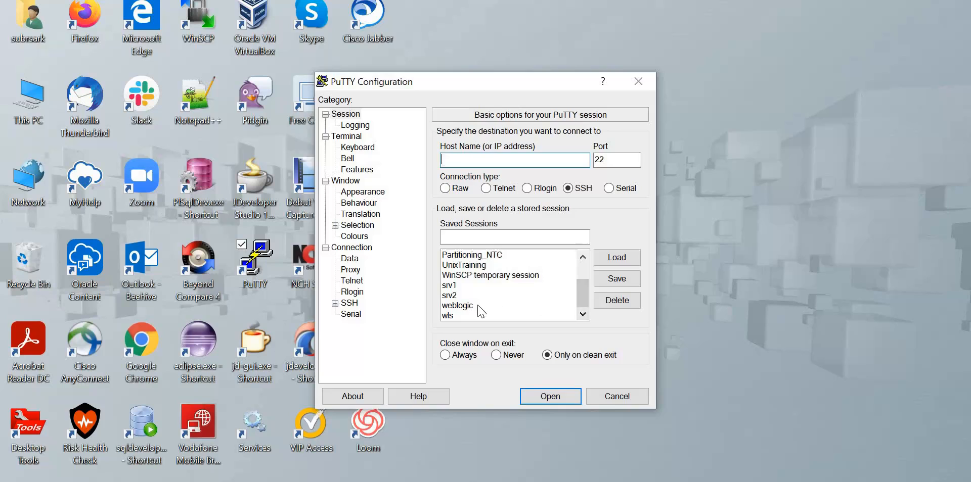
click(482, 306)
key(Return)
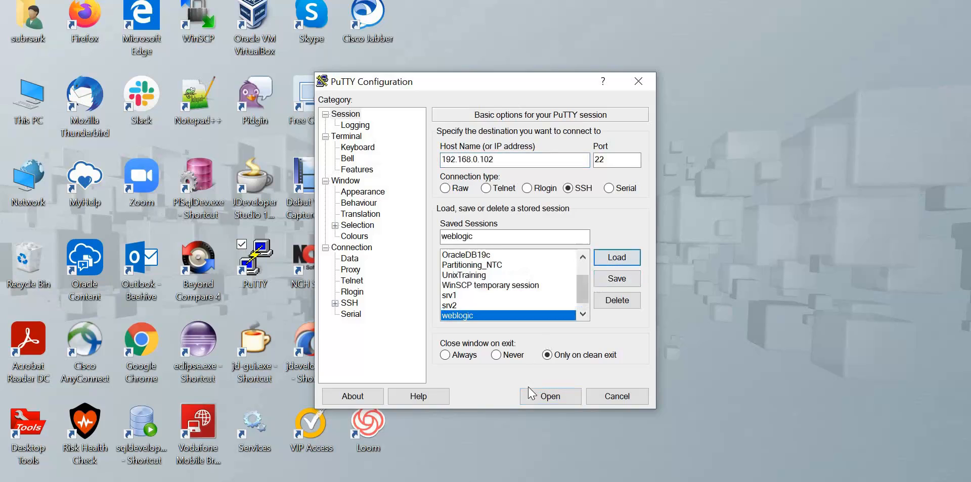
click(540, 397)
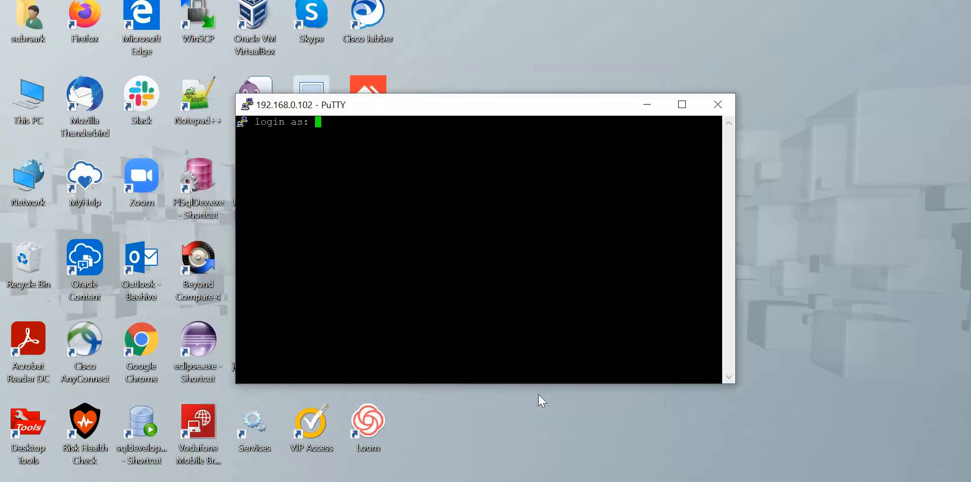
Log in as root and switch to the oracle user with 'su - oracle'.
text(root)
key(Return)
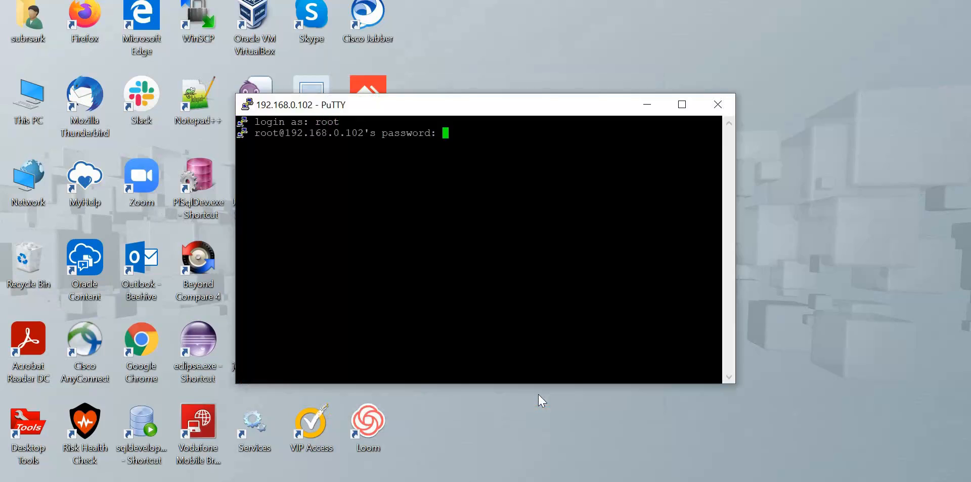
key(Return)
text(su)
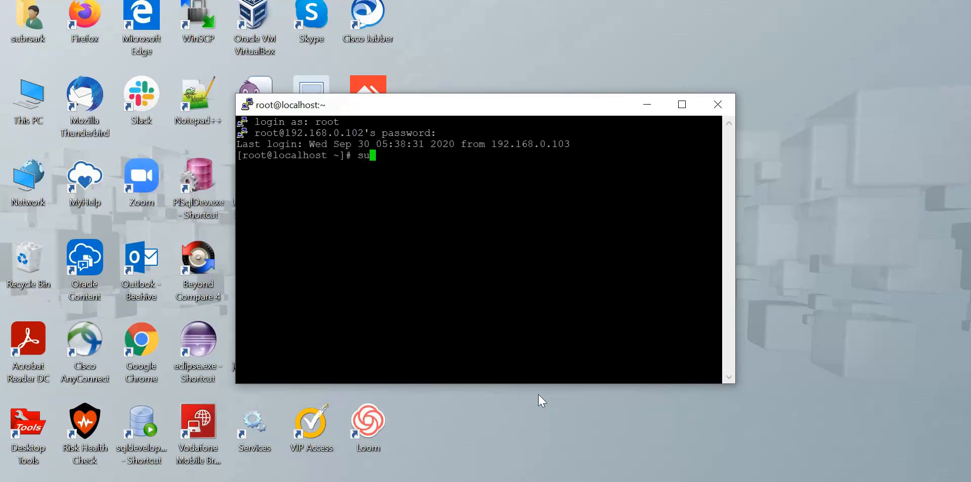
text( - oracle)
key(Return)
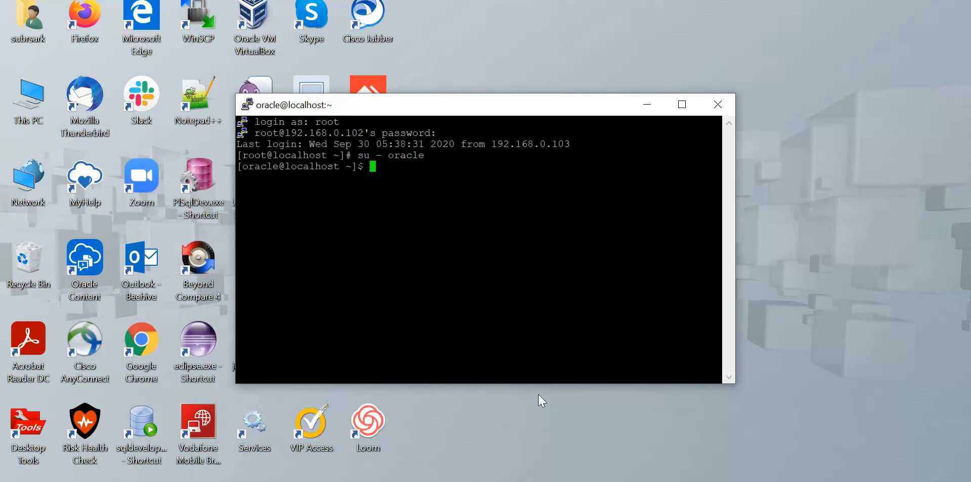
Change to $DOMAIN_ROOT, list it, and move into lab_domain.
text(cd $DOMAIN_ROOT)
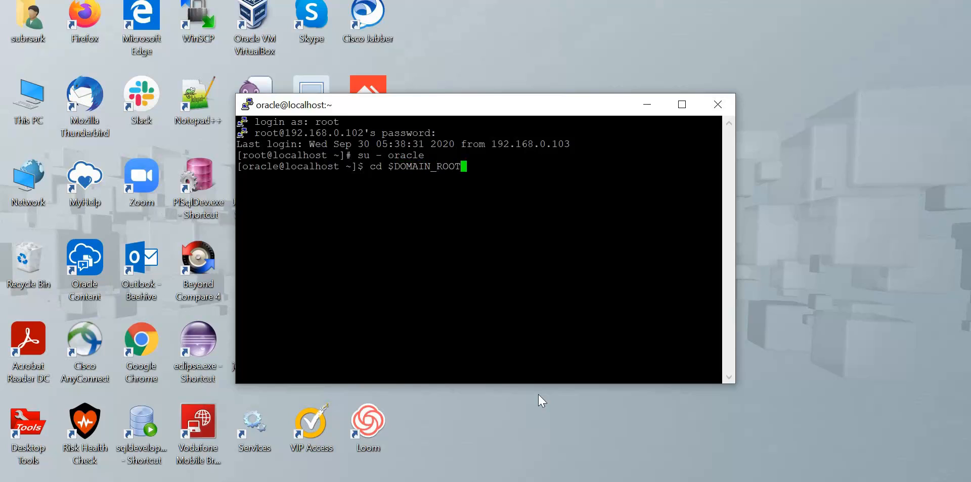
key(Return)
text(ls)
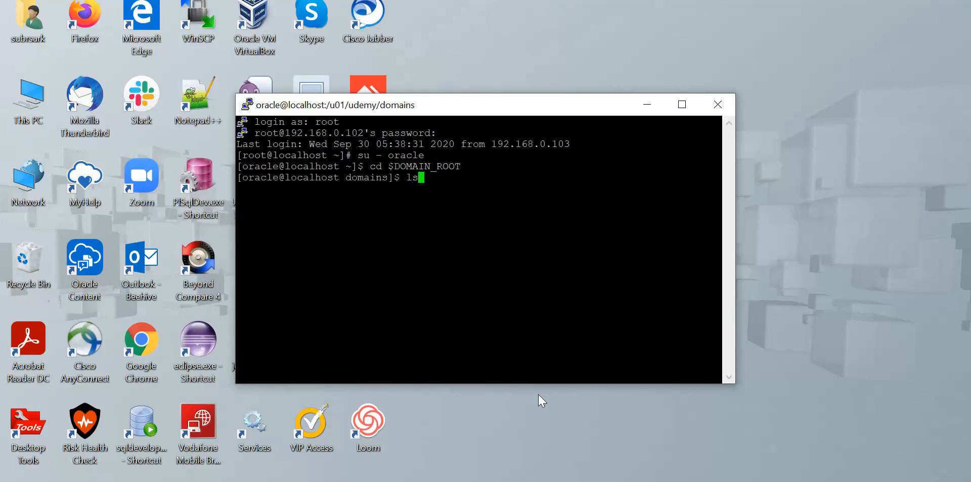
key(Return)
text(cd)
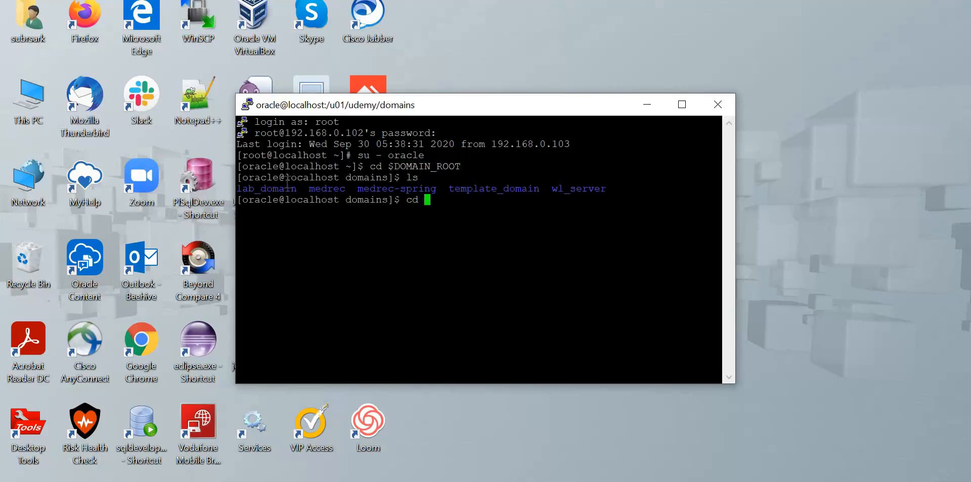
double_click(287, 188)
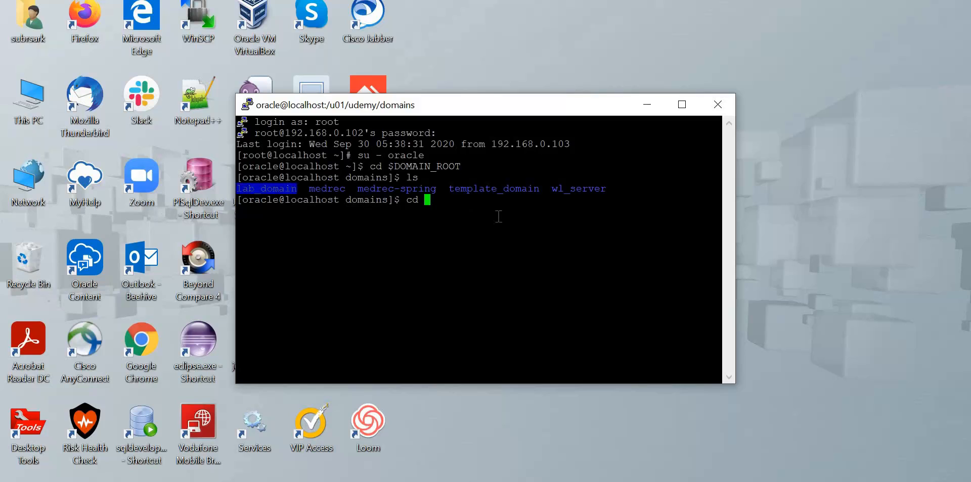
right_click(499, 217)
key(Return)
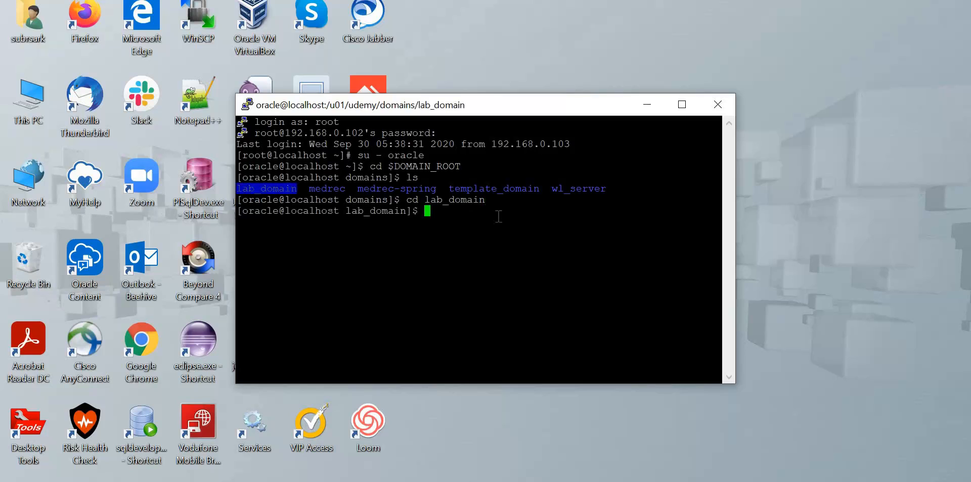
Enter the bin directory, list its scripts, and stage ./startWebLogic.sh at the prompt.
text(cd bin)
key(Return)
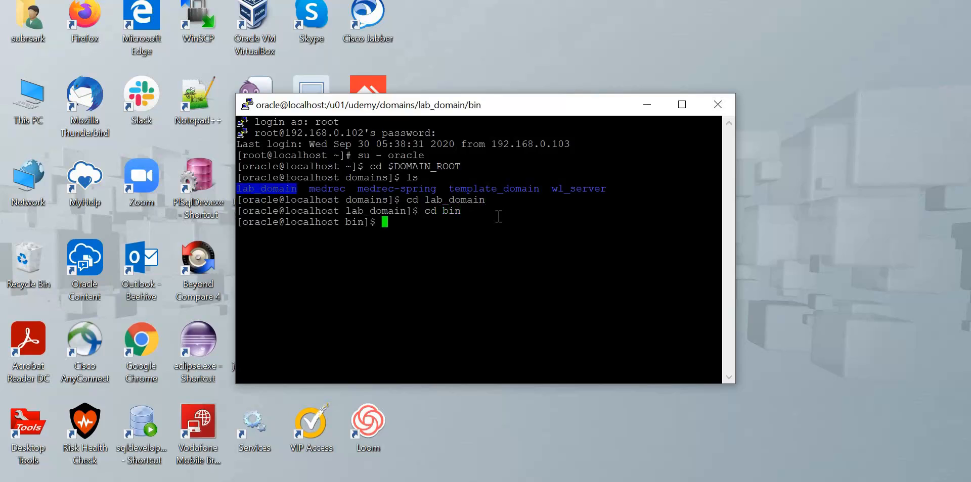
text(ls)
key(Return)
text(./)
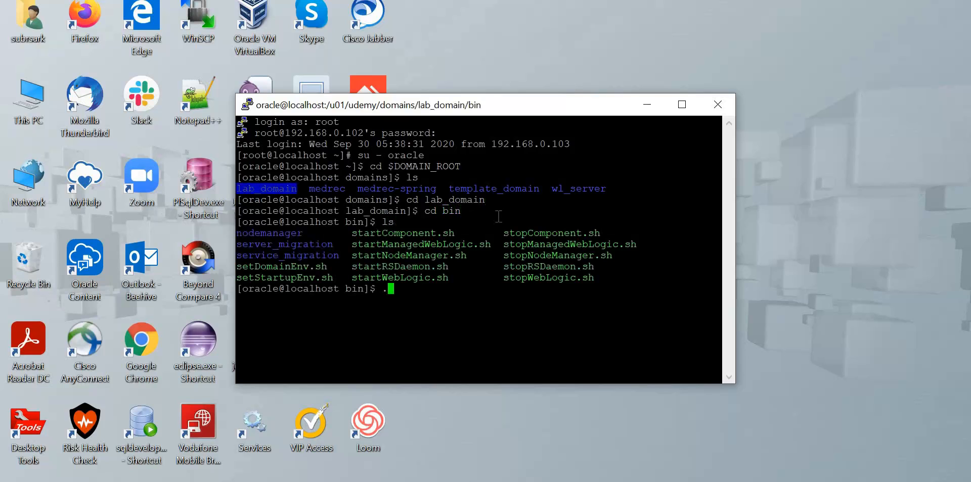
double_click(438, 278)
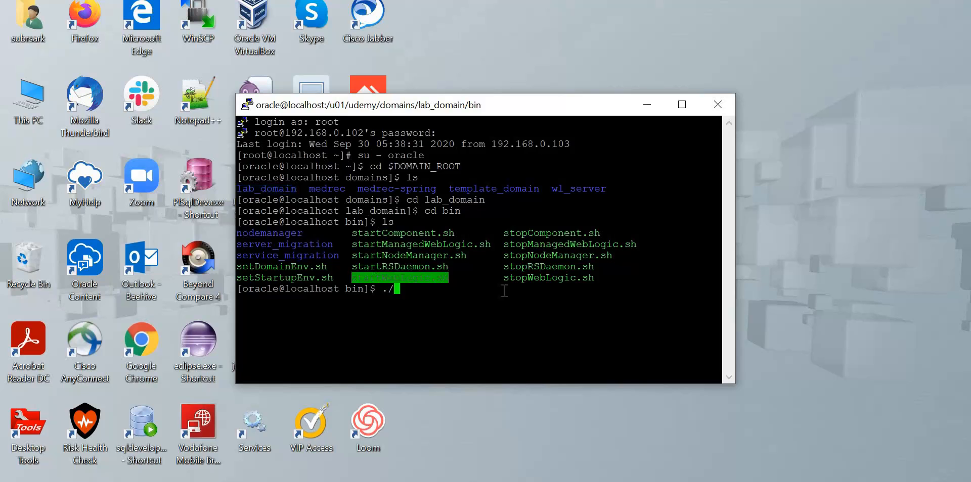
right_click(505, 291)
Run startWebLogic.sh with the boot username and password until the server reports RUNNING.
key(Return)
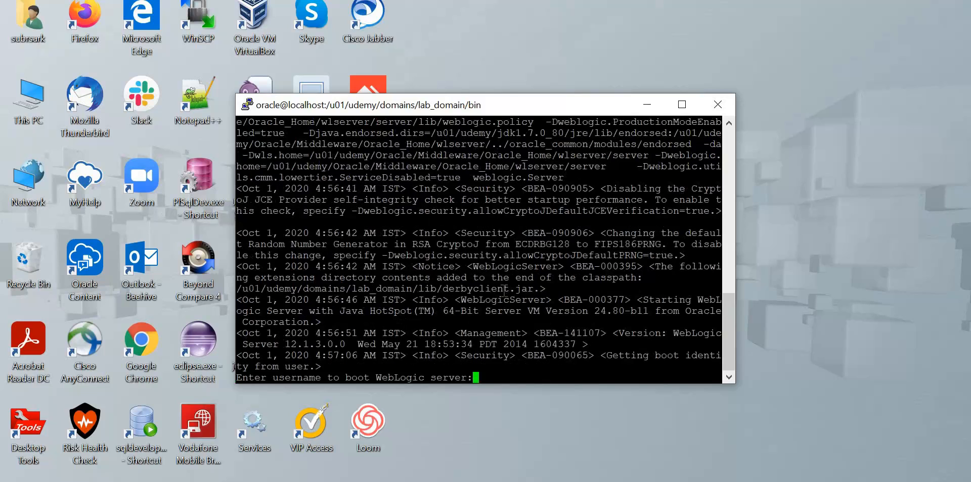
text(weblogic)
key(Return)
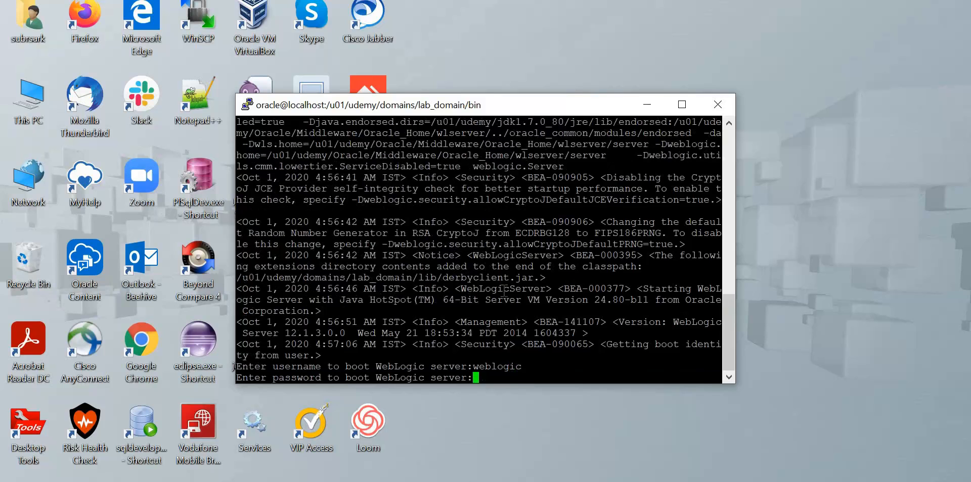
key(Return)
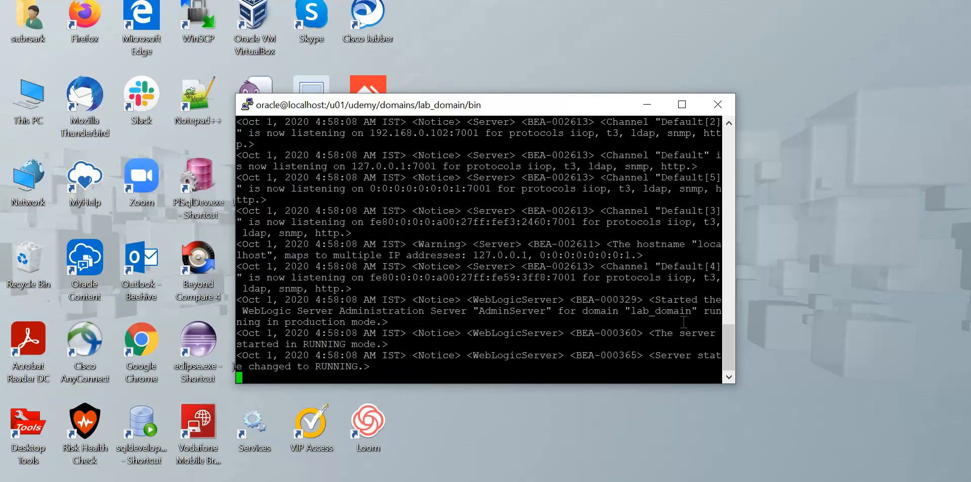
drag(655, 357, 364, 368)
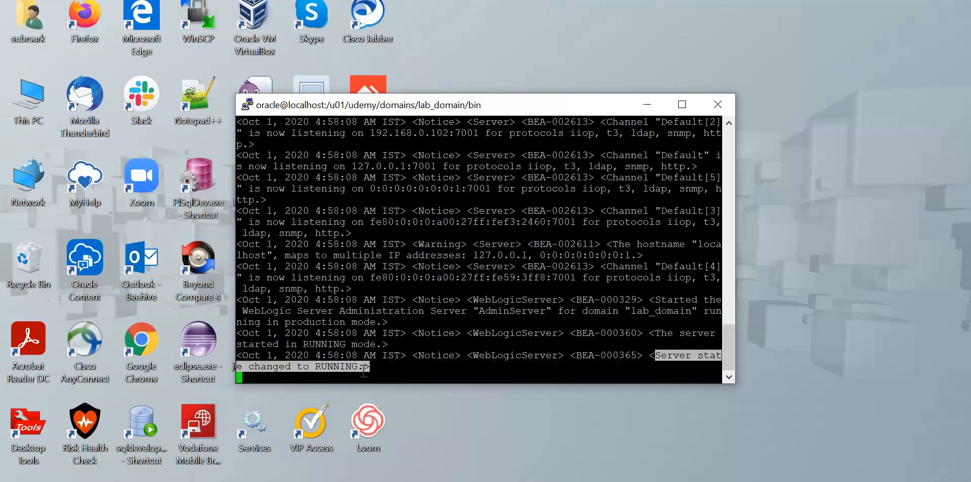
Minimize PuTTY, bring up the weblogic VM, and launch Firefox inside it.
click(647, 104)
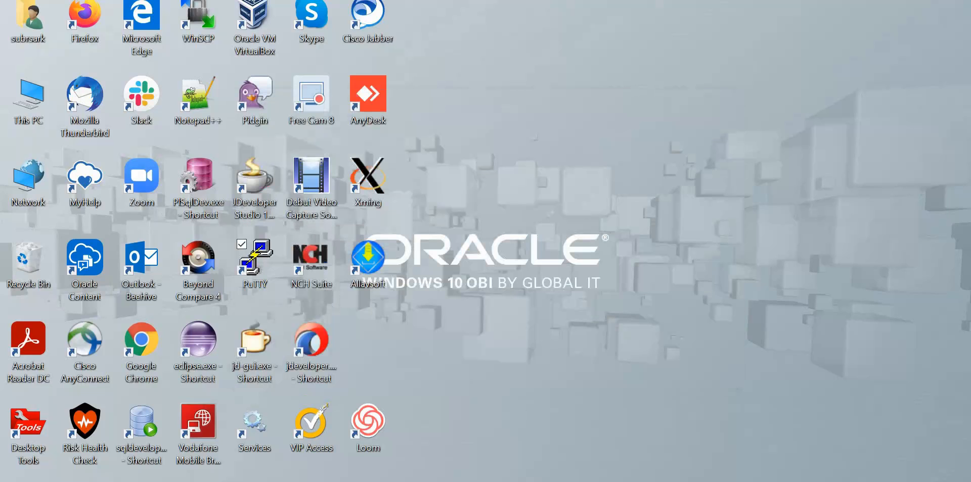
click(471, 477)
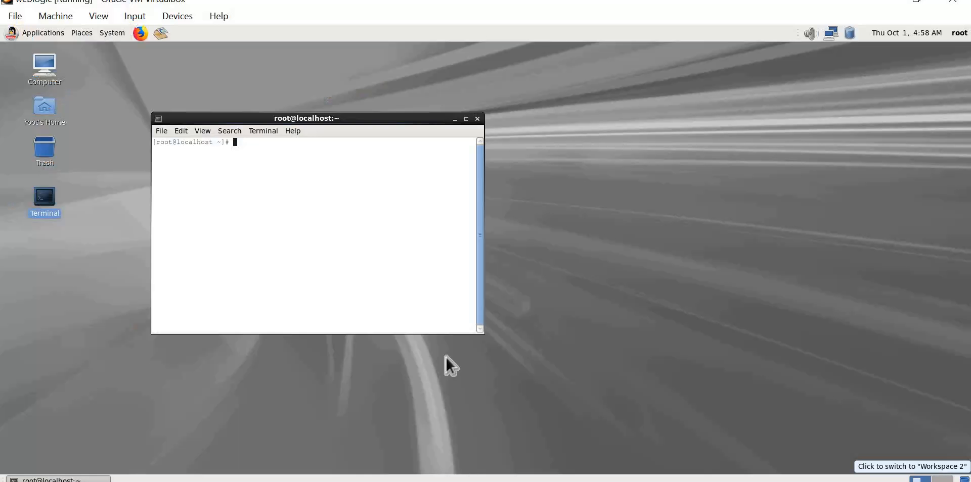
click(140, 34)
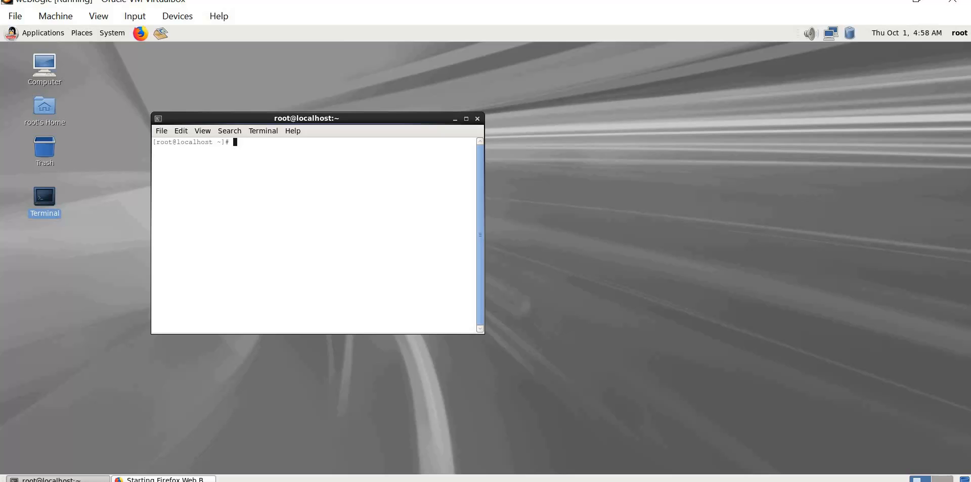
Open the 'working' notes file from the ORACLEWEBLOGIC folder with Notepad++.
mouse_move(207, 481)
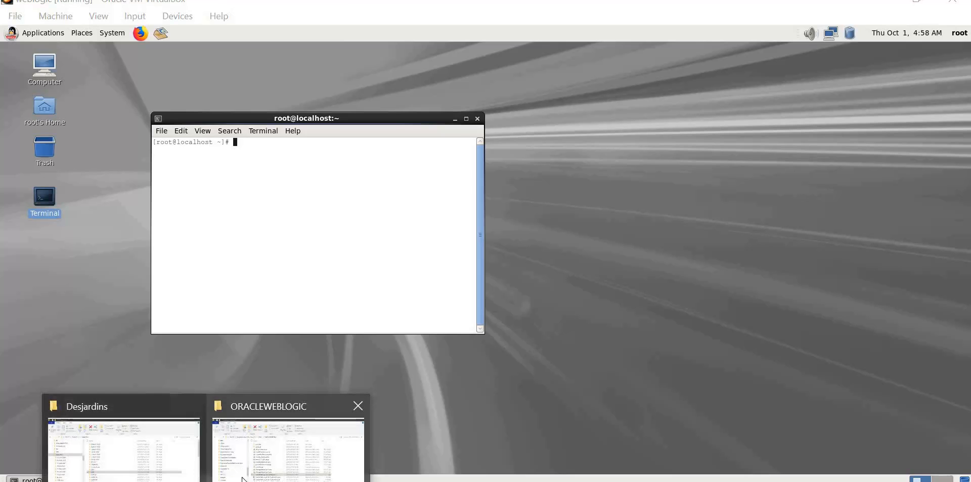
click(294, 439)
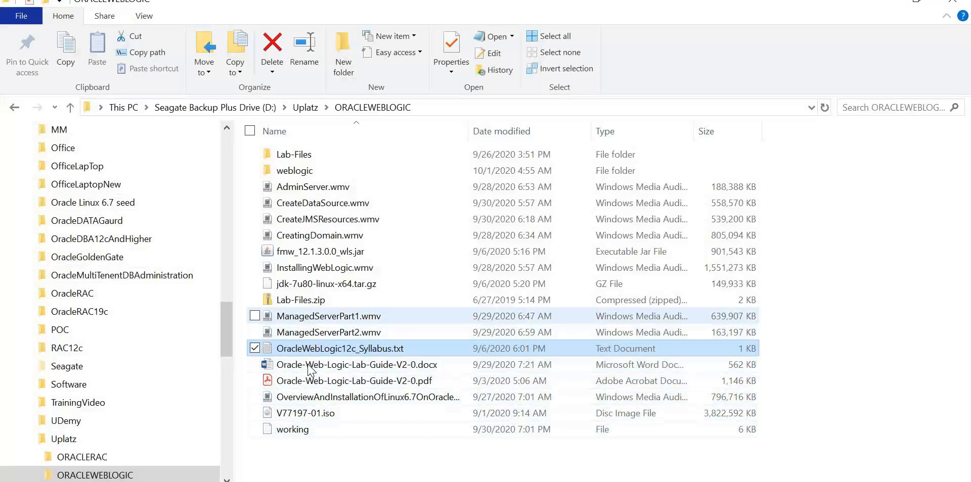
click(305, 430)
right_click(305, 431)
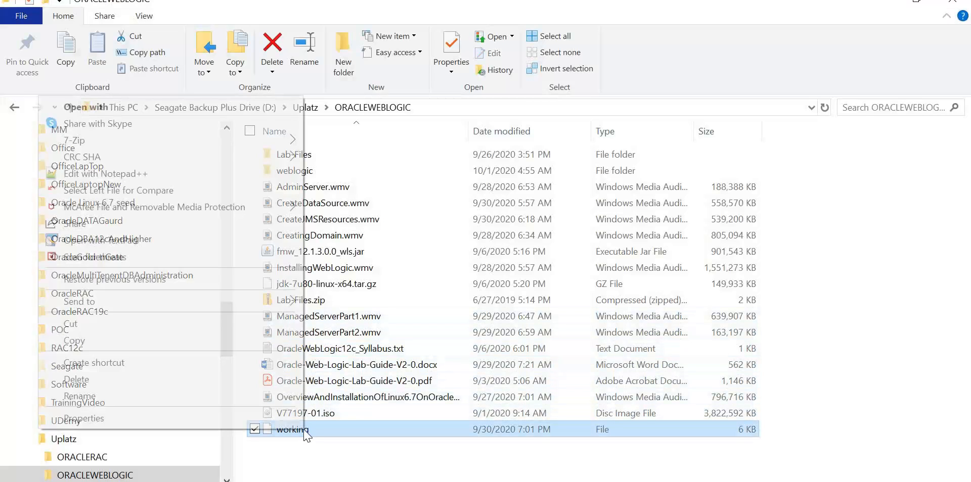
click(213, 181)
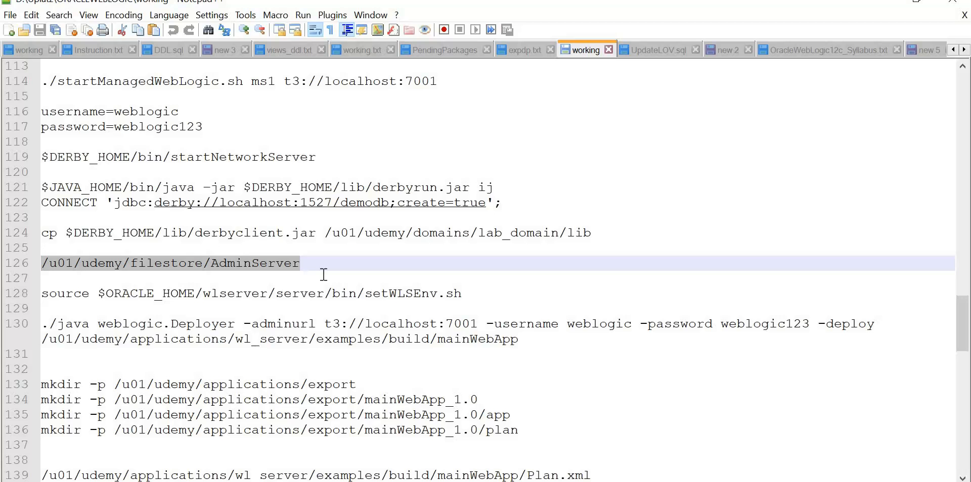
Find the console URL on line 97 and the login lines, then return to the VM.
scroll(324, 275, up, 6)
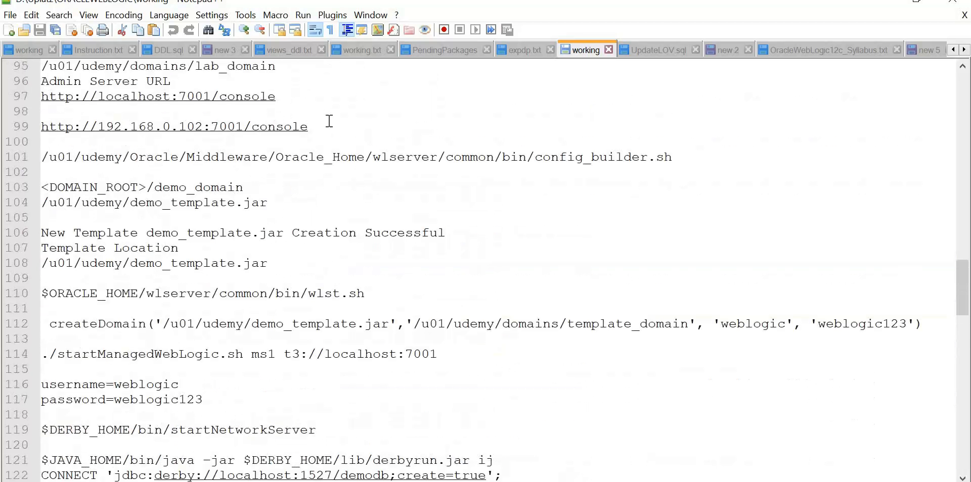
click(34, 99)
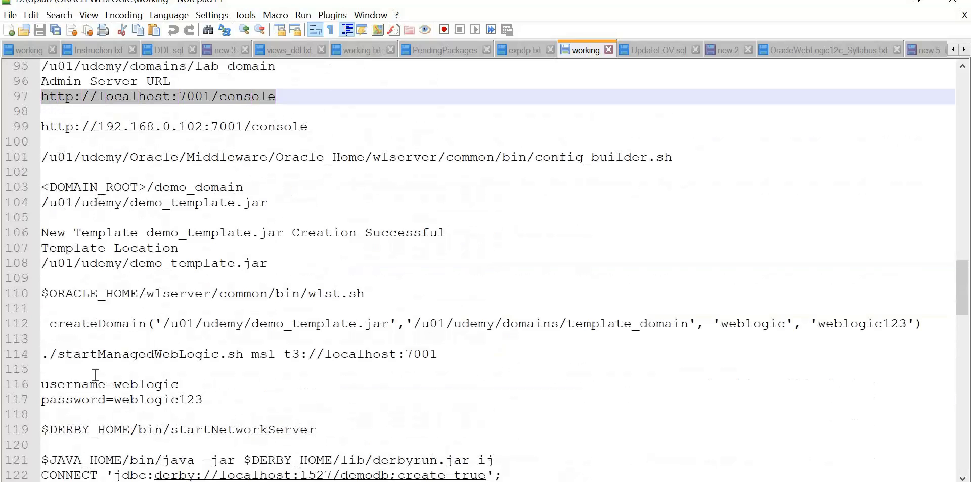
drag(97, 385, 122, 399)
mouse_move(433, 481)
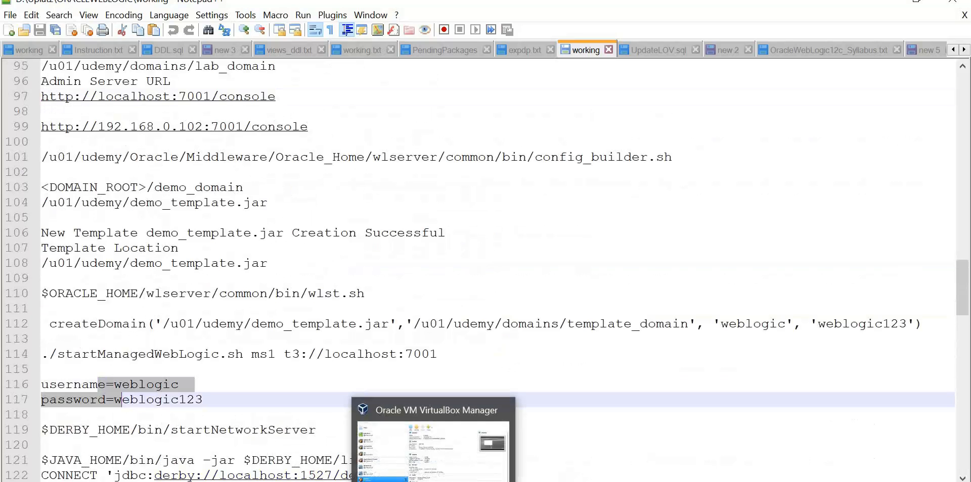
click(469, 480)
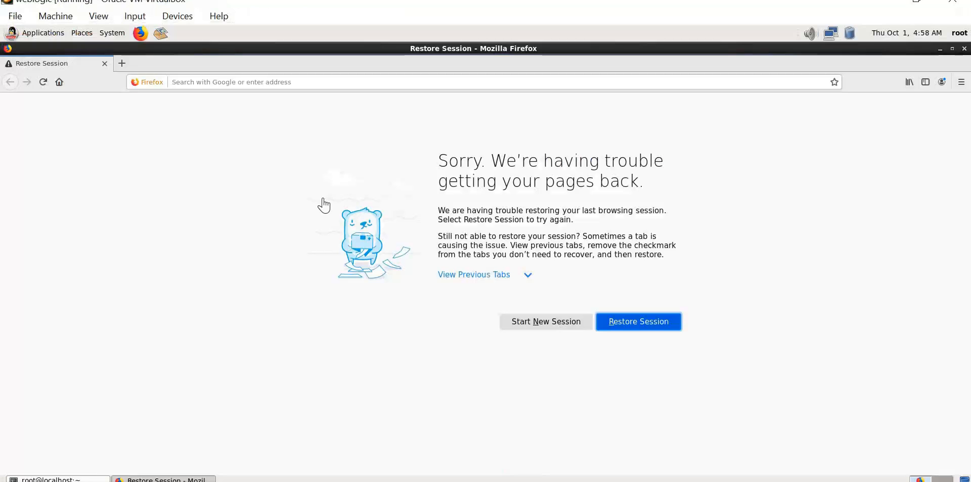
Load the admin console login page at localhost:7001/console in Firefox.
click(228, 84)
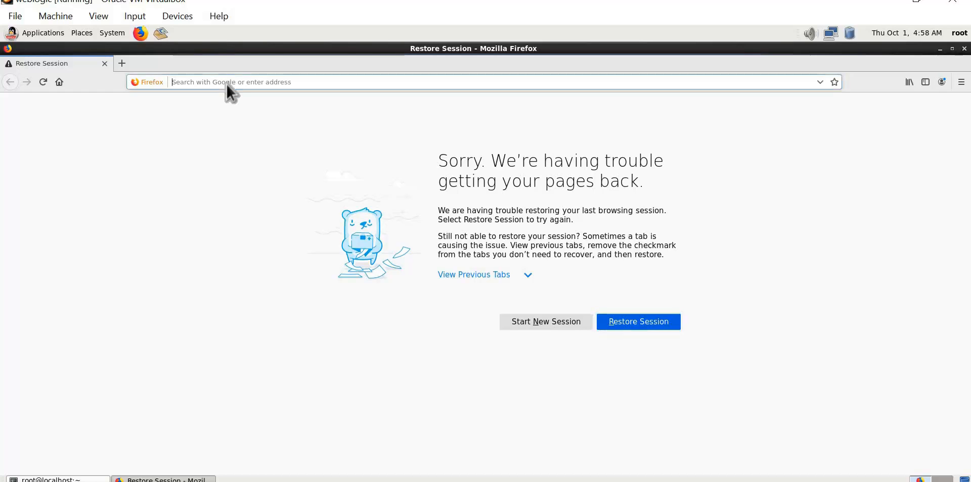
text(http://localhost:7001/console)
key(Return)
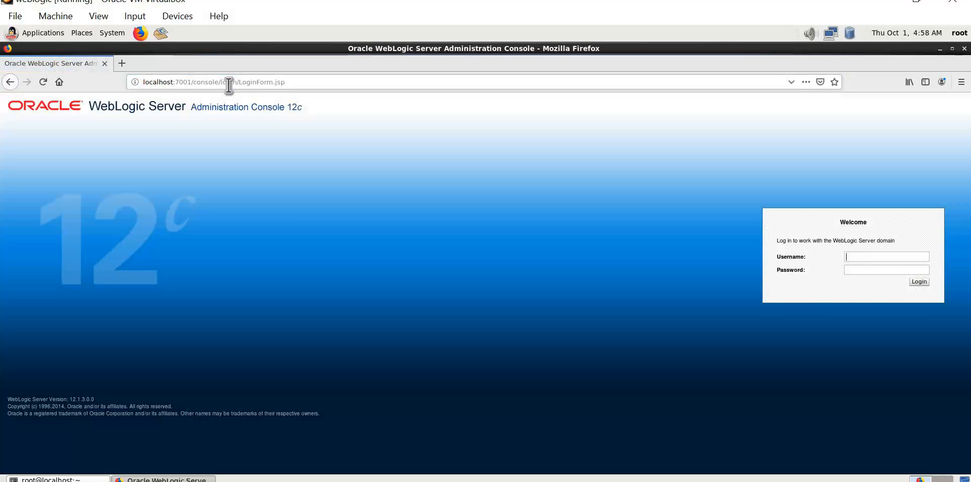
Sign in with the admin username and password, decline saving the login, and switch to Word.
text(webl)
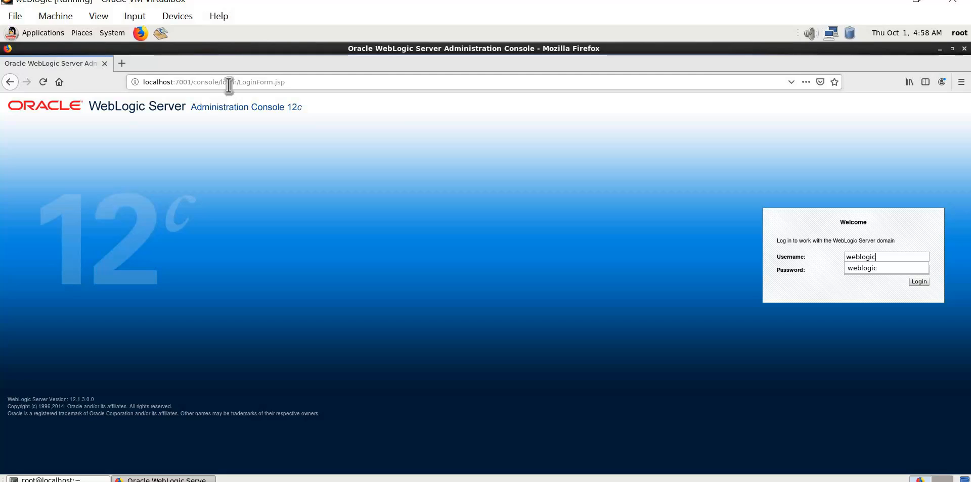
text(ogic)
key(Tab)
text(welcome)
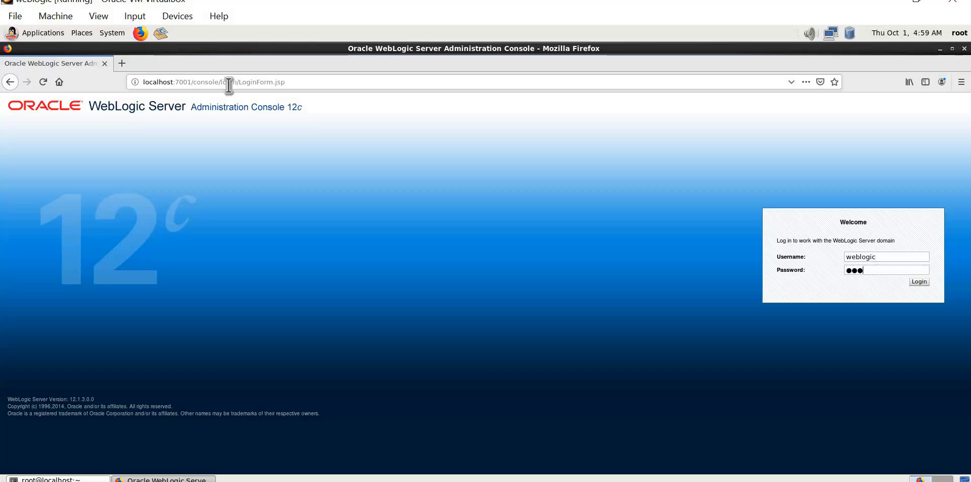
text(1234)
key(Return)
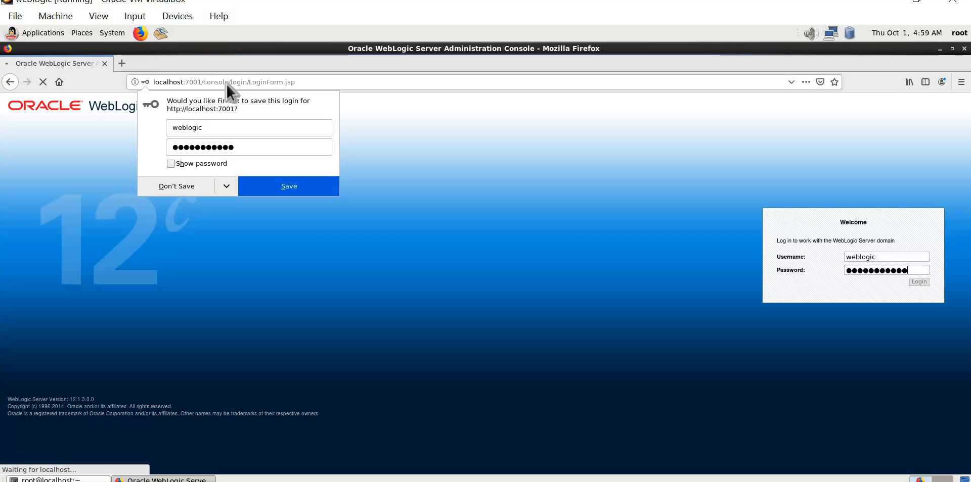
click(184, 185)
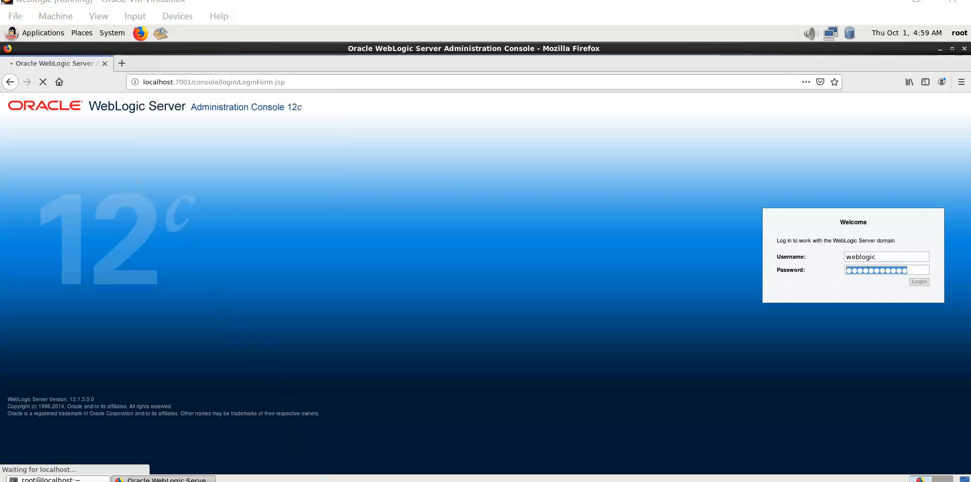
key(alt+Tab)
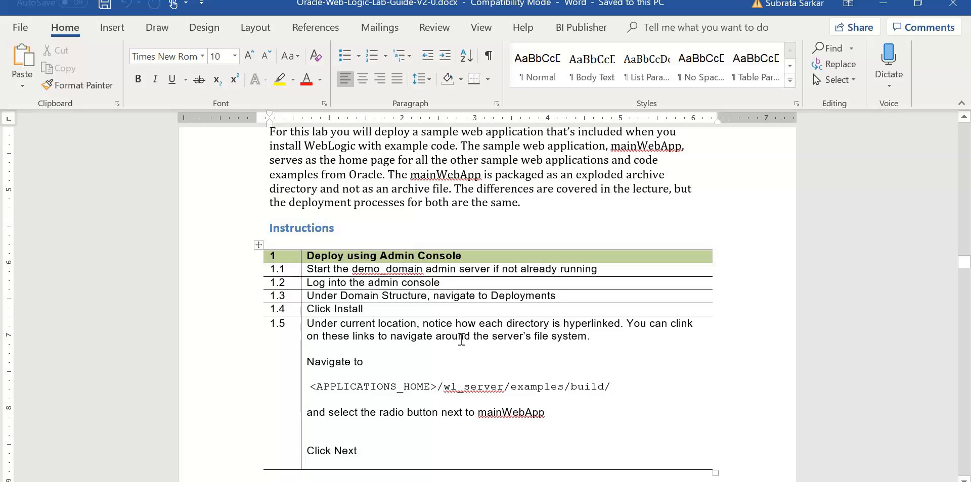
In the VM's console, lock the domain configuration and start installing a new deployment from Deployments.
key(alt+Tab)
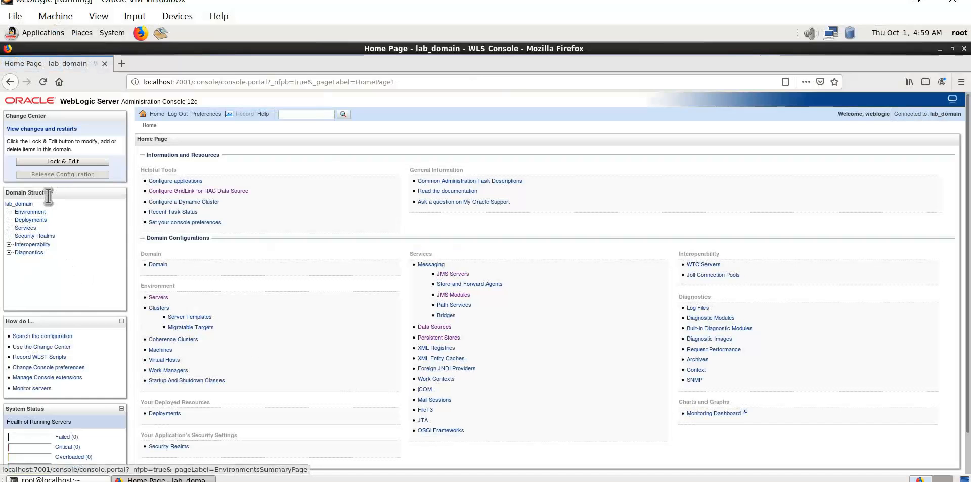
click(44, 221)
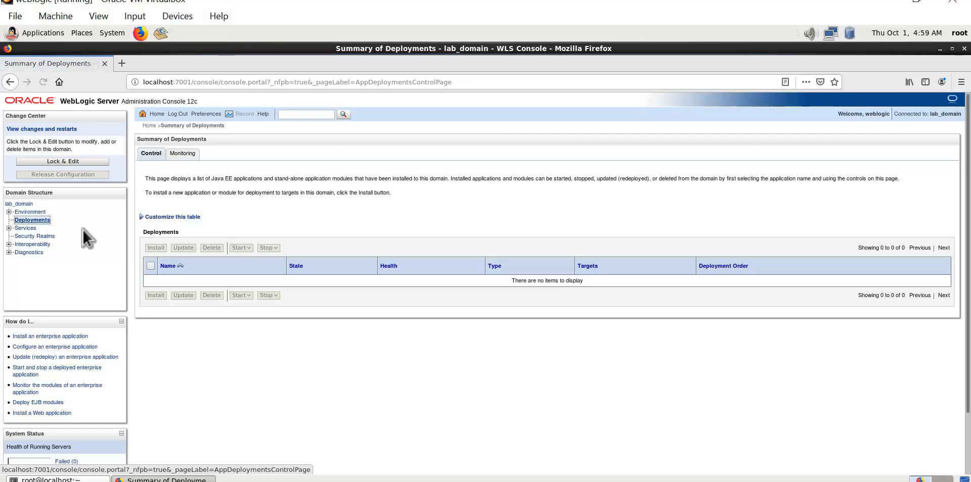
click(65, 160)
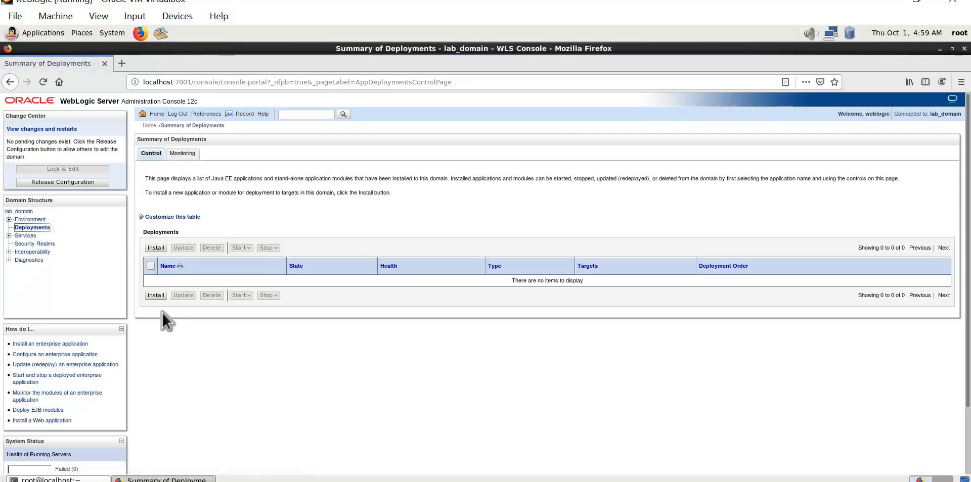
click(155, 296)
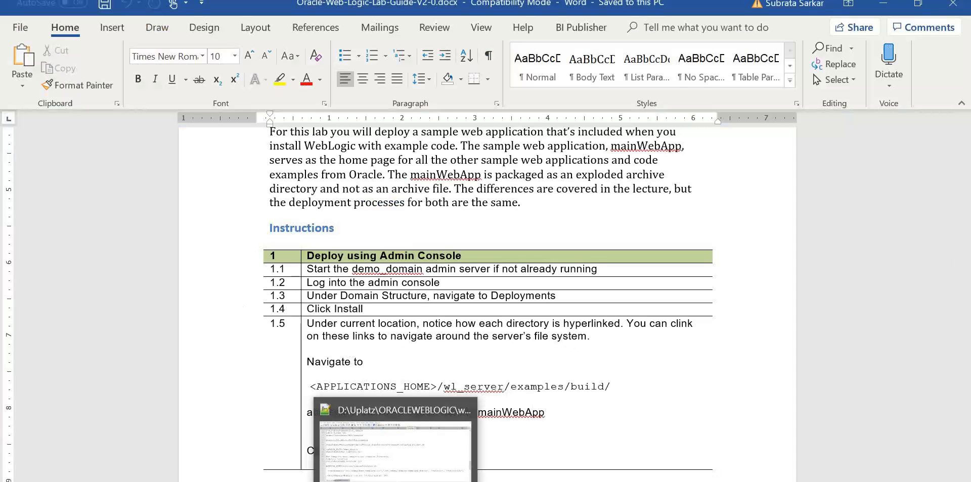
Check the weblogic.Deployer command for mainWebApp in the Notepad++ notes.
click(395, 481)
scroll(403, 402, down, 2)
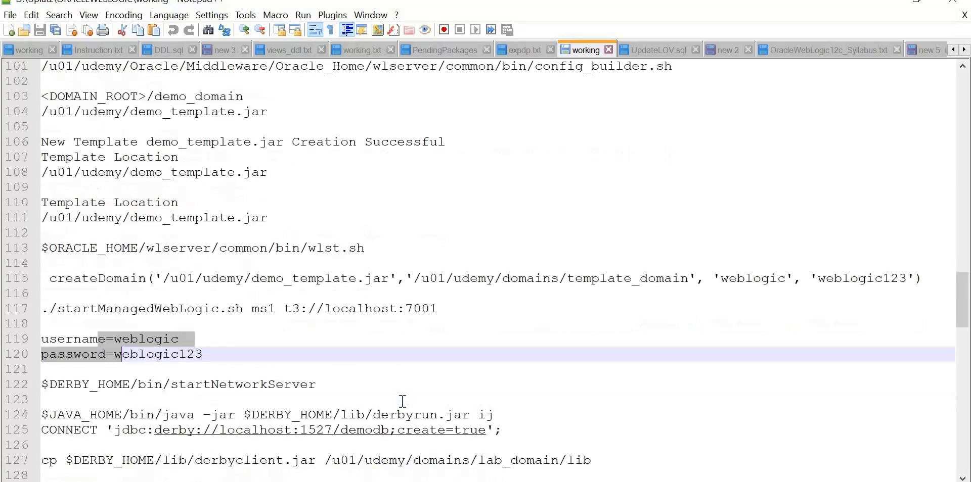
scroll(402, 401, down, 8)
scroll(403, 402, up, 2)
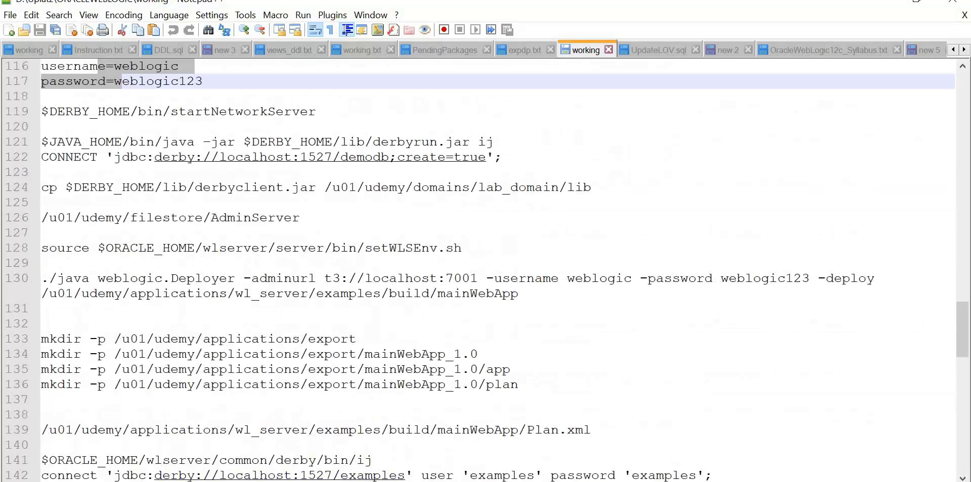
key(alt+Tab)
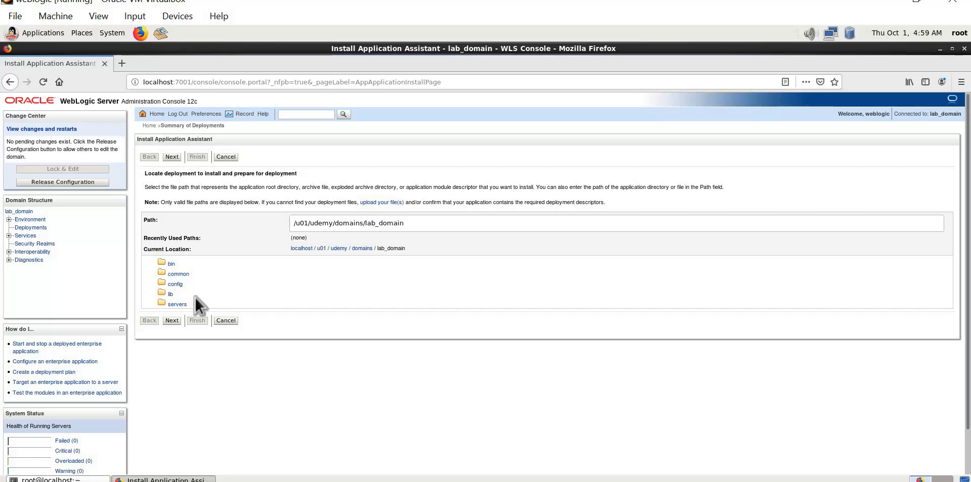
Browse to udemy/applications/wl_server/examples/build, pick mainWebApp and move past the path step.
scroll(196, 297, down, 2)
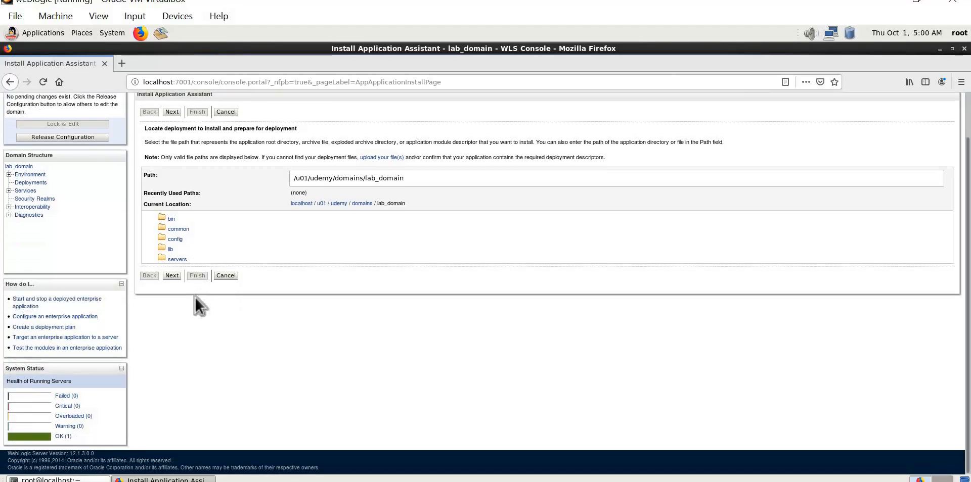
scroll(195, 297, up, 1)
scroll(195, 296, up, 1)
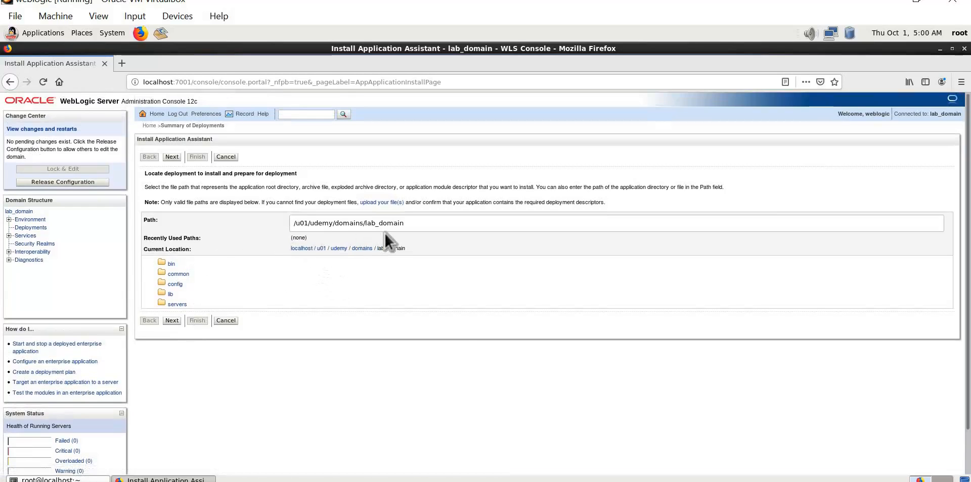
click(342, 249)
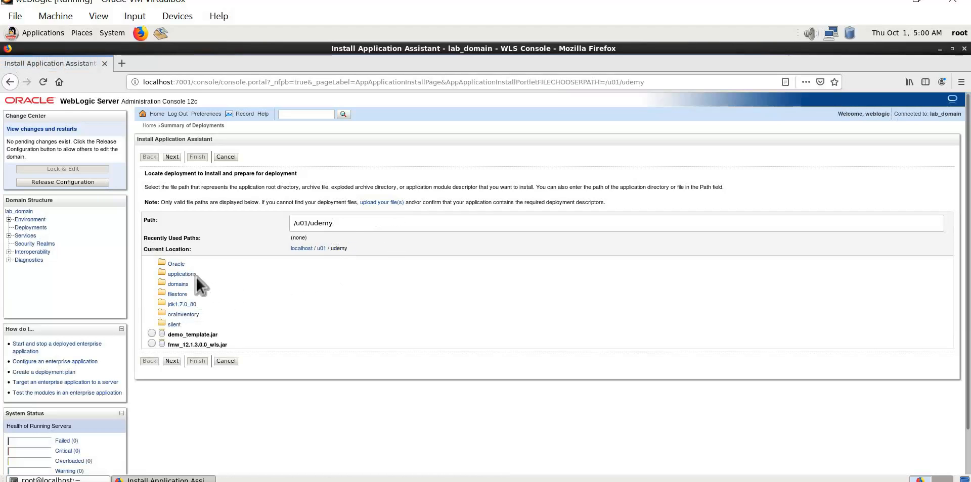
click(193, 275)
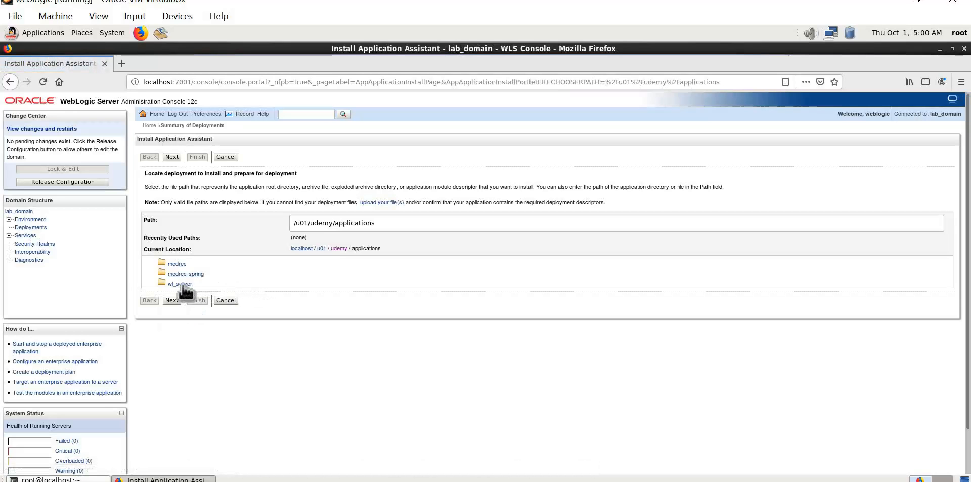
click(182, 284)
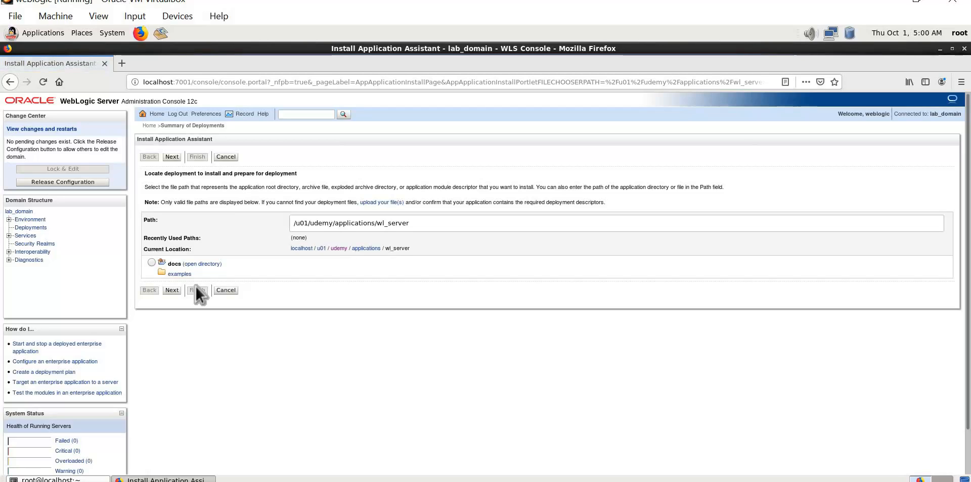
click(183, 275)
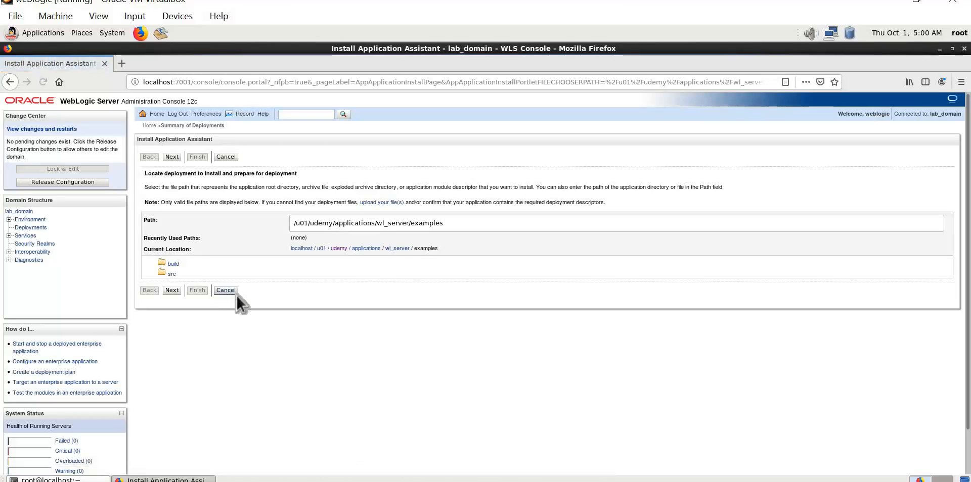
click(171, 261)
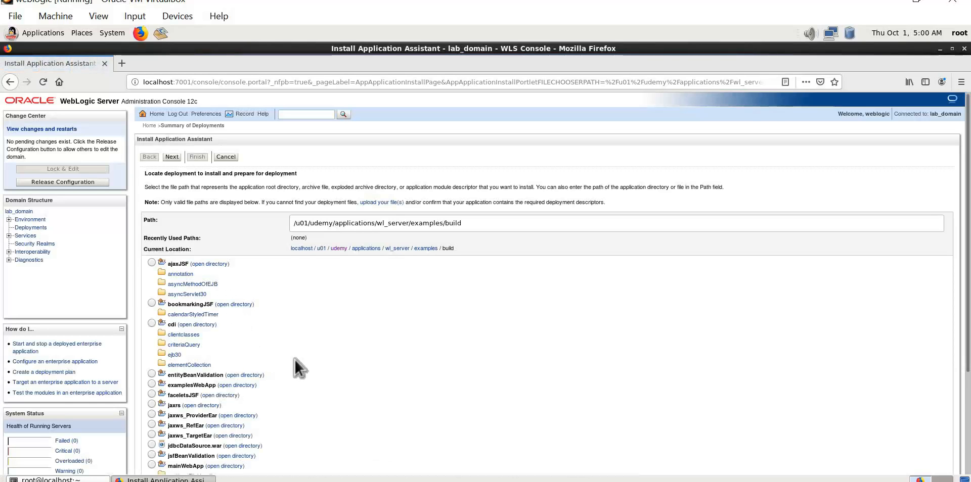
scroll(294, 359, down, 3)
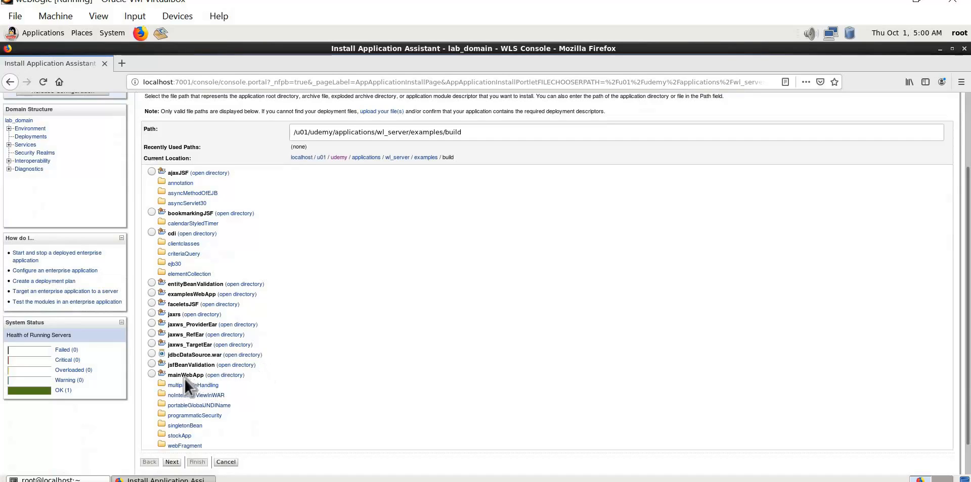
click(152, 374)
click(172, 462)
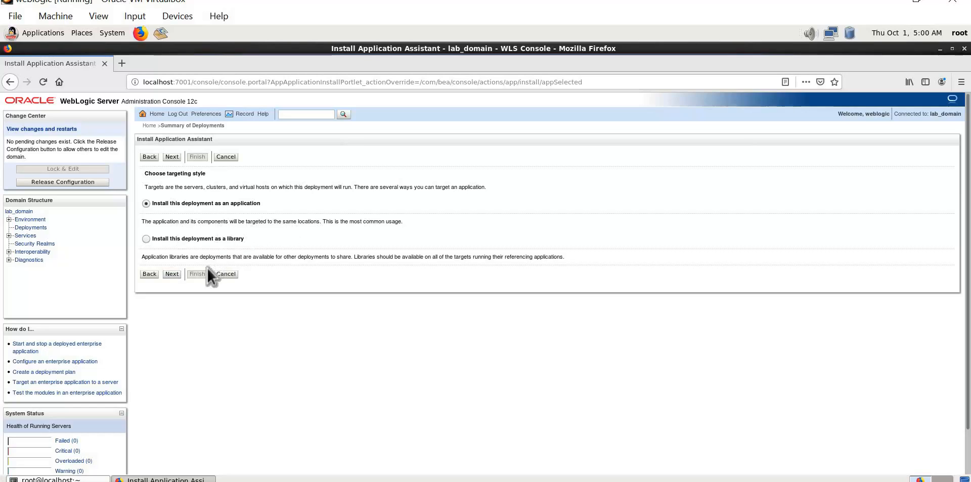
Install mainWebApp as an application targeted at AdminServer, keeping the default optional settings.
click(173, 272)
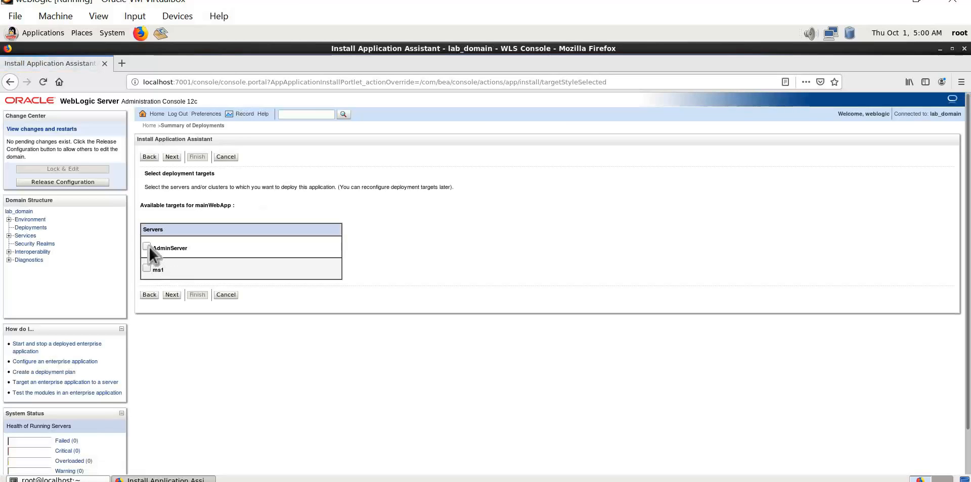
click(149, 246)
click(168, 292)
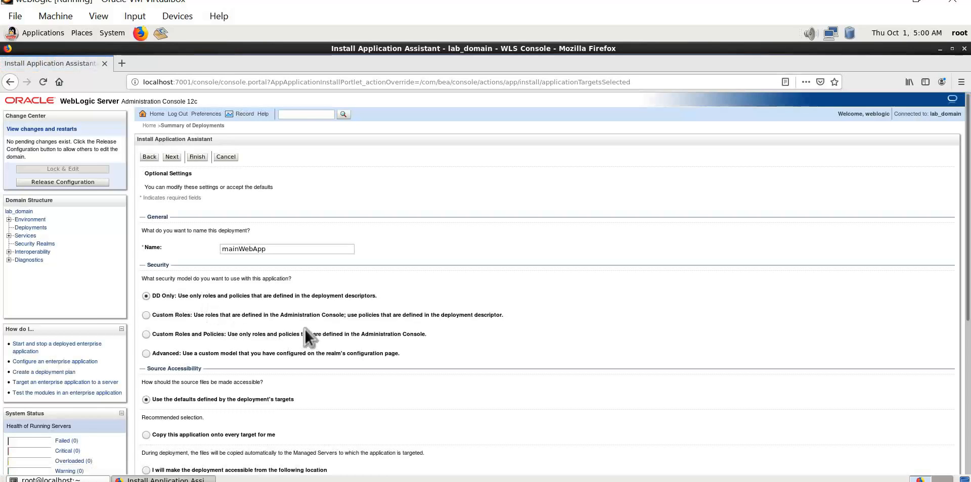
scroll(305, 329, down, 5)
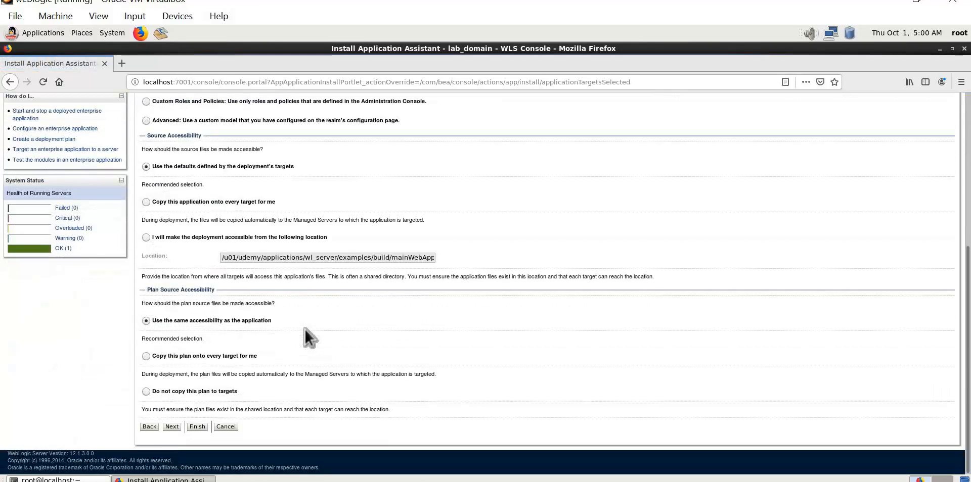
click(172, 427)
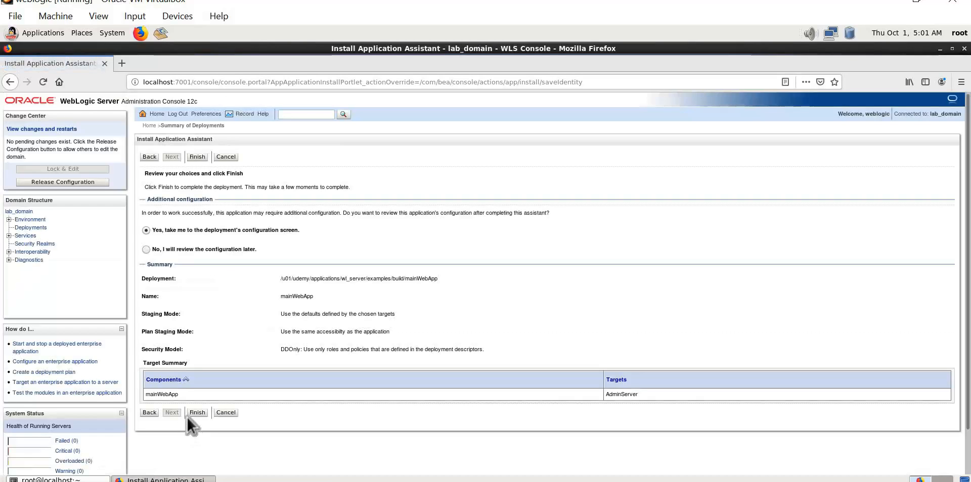
Finish the mainWebApp installation from the review step.
click(193, 412)
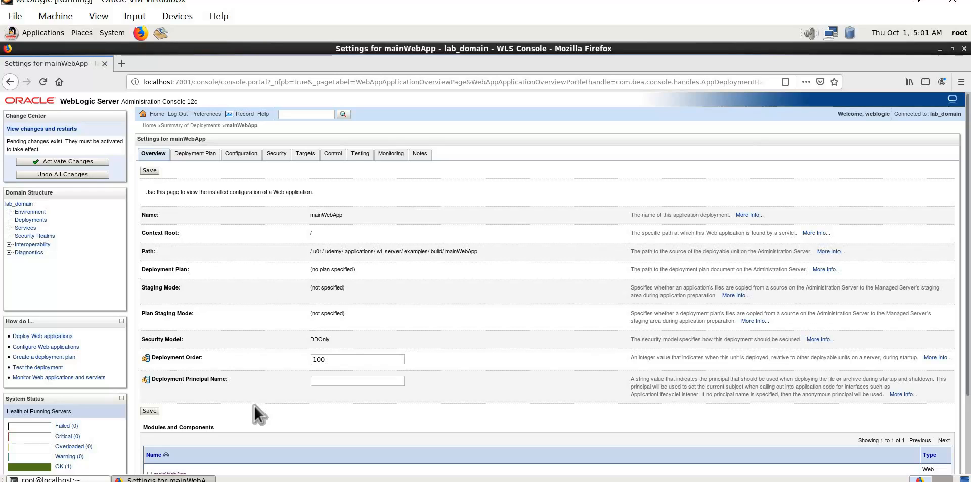
scroll(254, 405, down, 3)
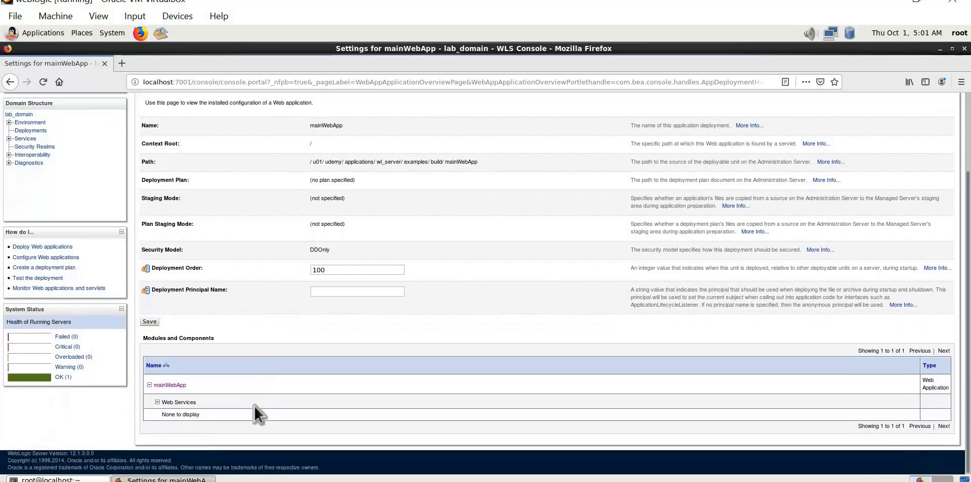
scroll(244, 404, up, 1)
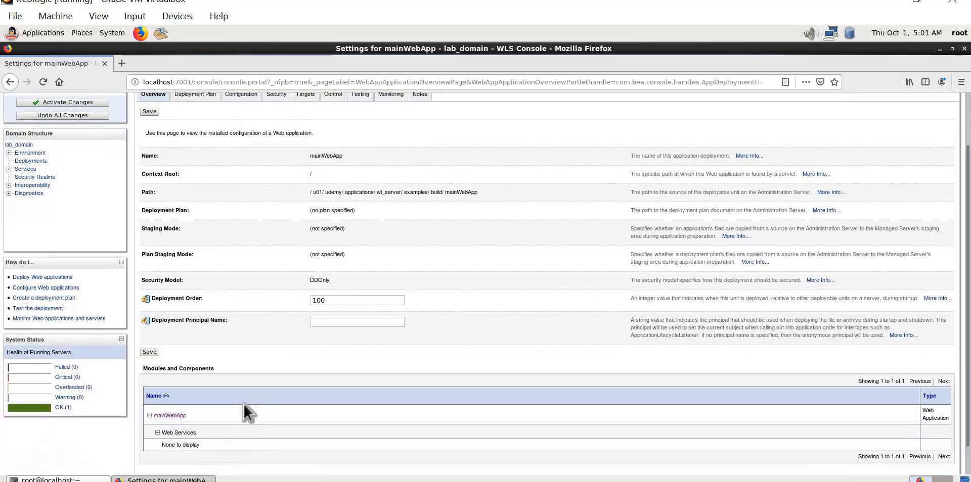
scroll(244, 403, up, 2)
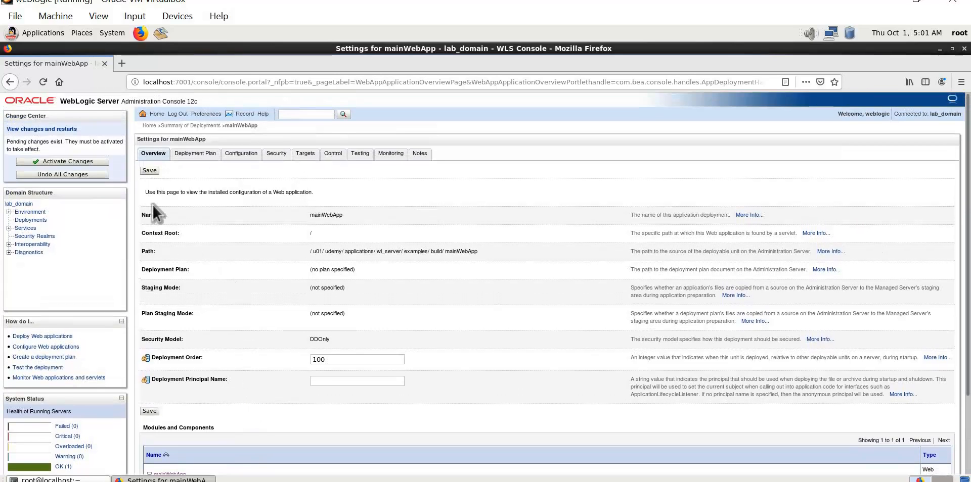
Save the mainWebApp settings, activate the pending changes, and open the deployments summary.
click(148, 172)
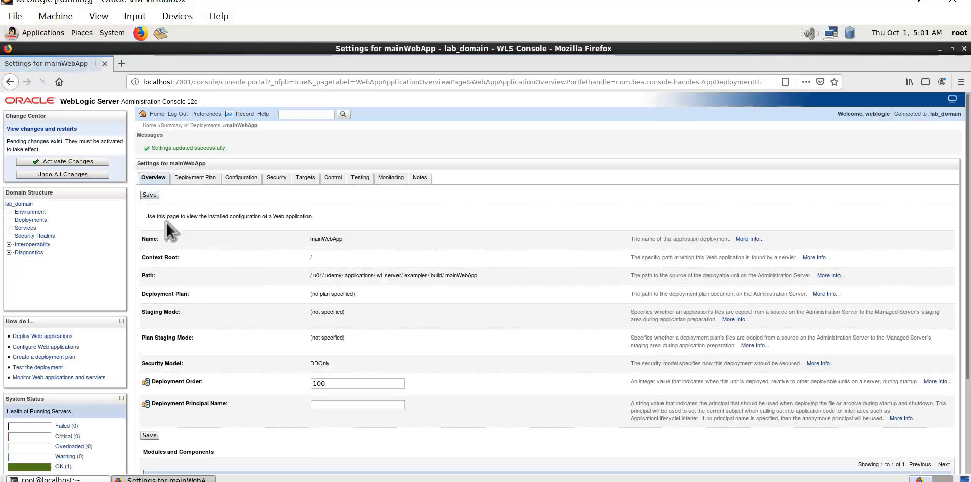
click(52, 156)
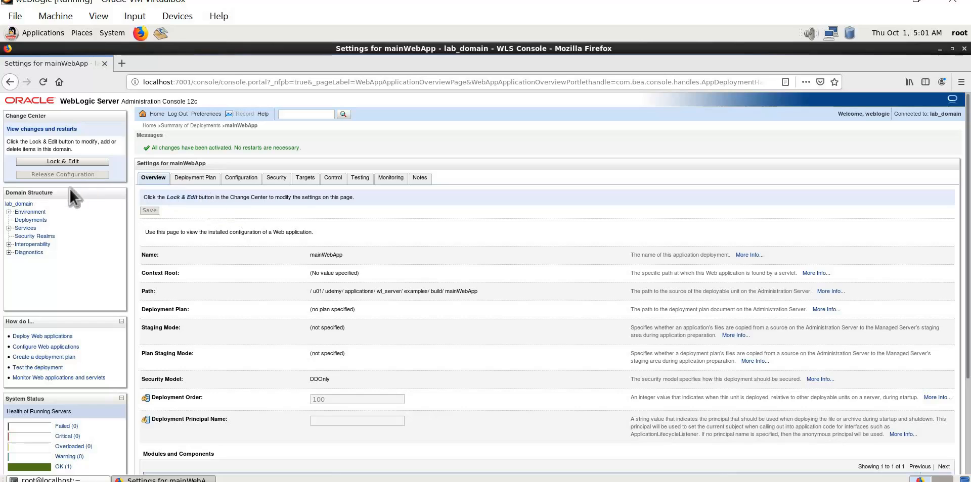
click(39, 222)
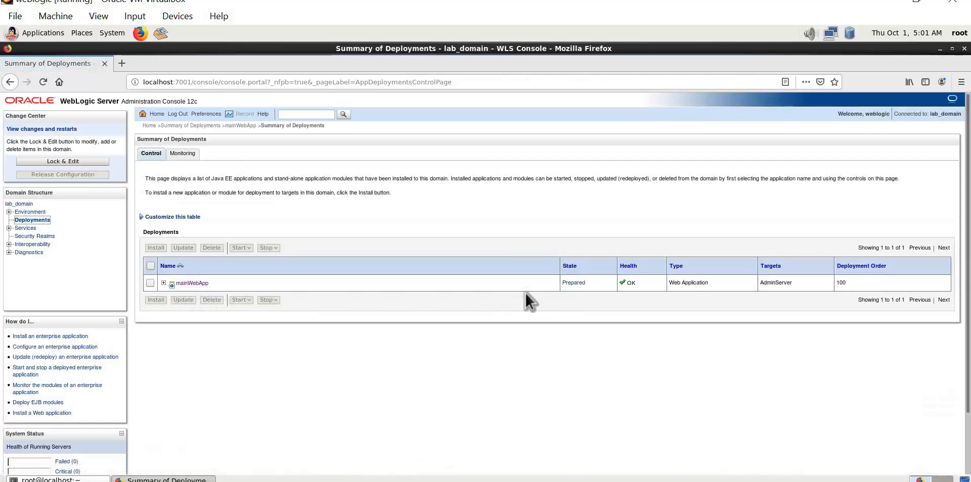
click(191, 153)
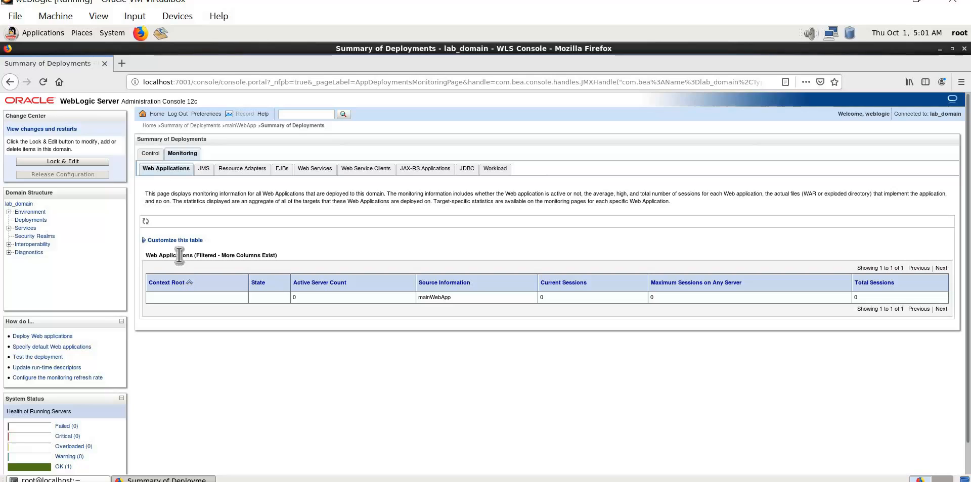
click(148, 224)
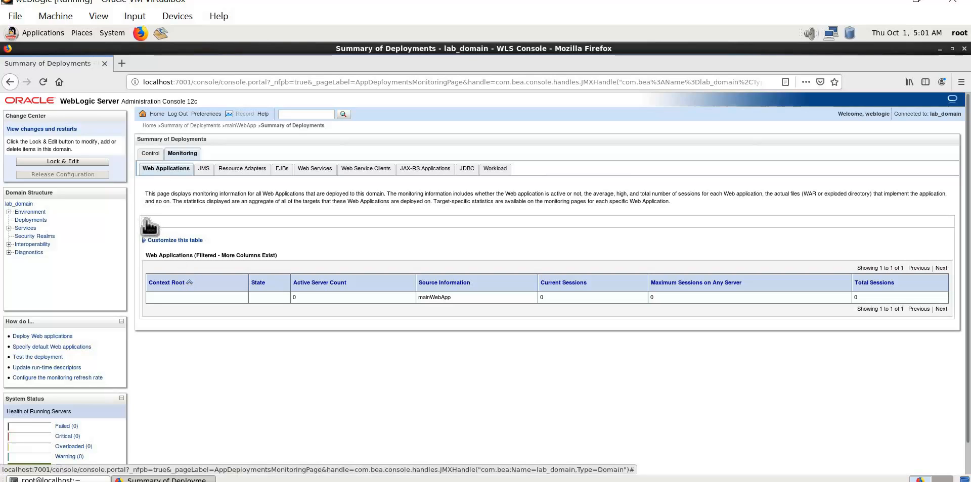
click(152, 154)
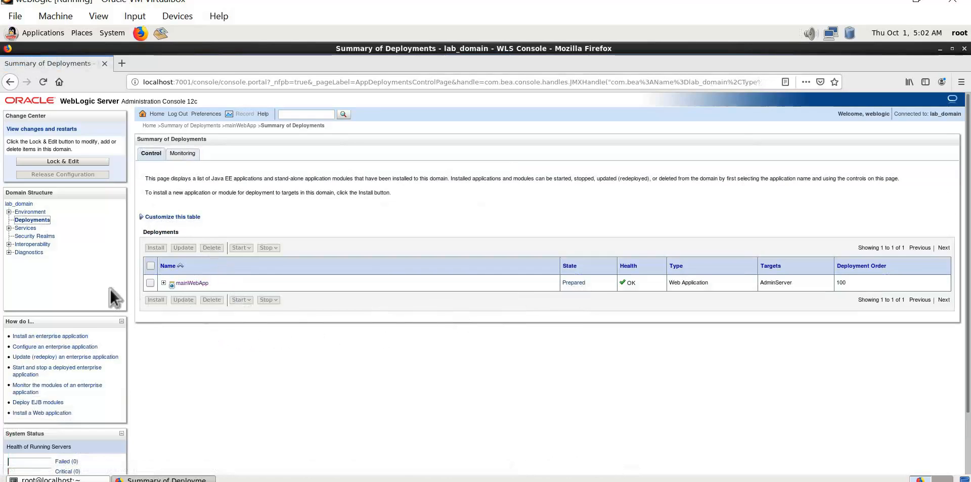
Start mainWebApp servicing all requests and confirm with Yes.
click(150, 283)
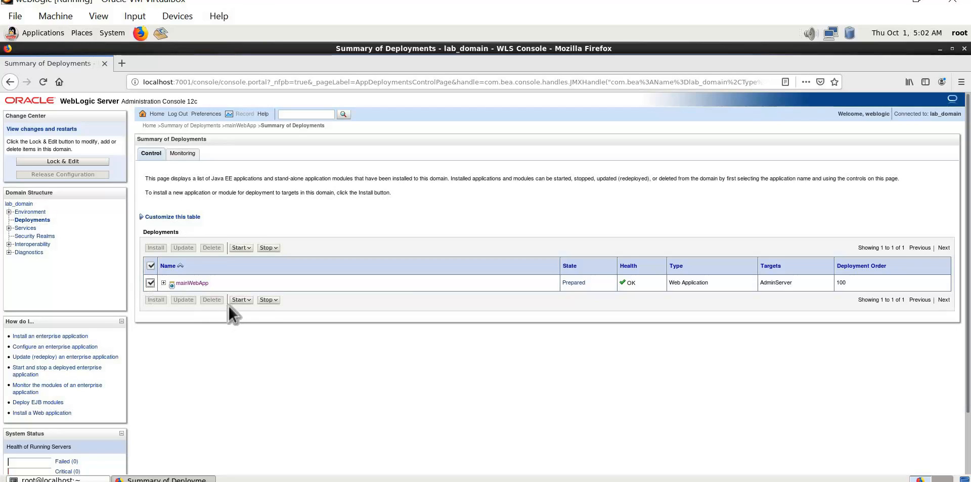
click(248, 302)
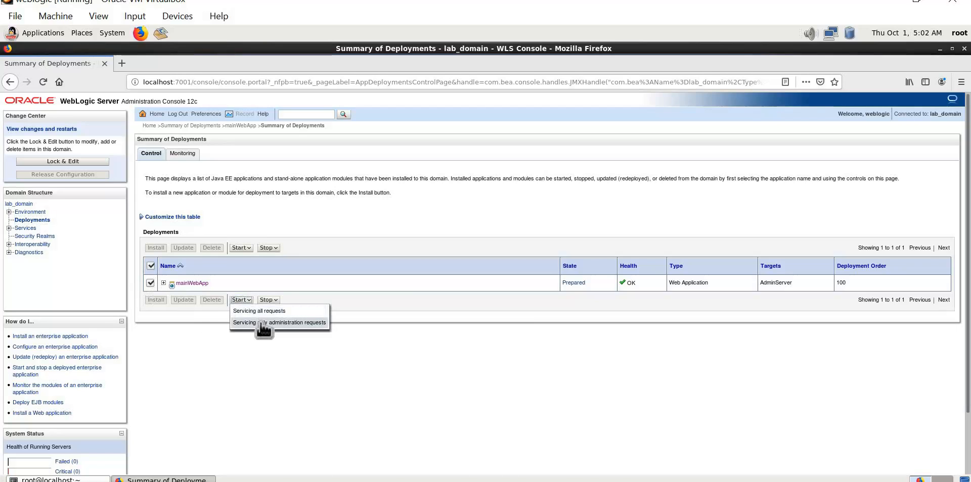
click(268, 312)
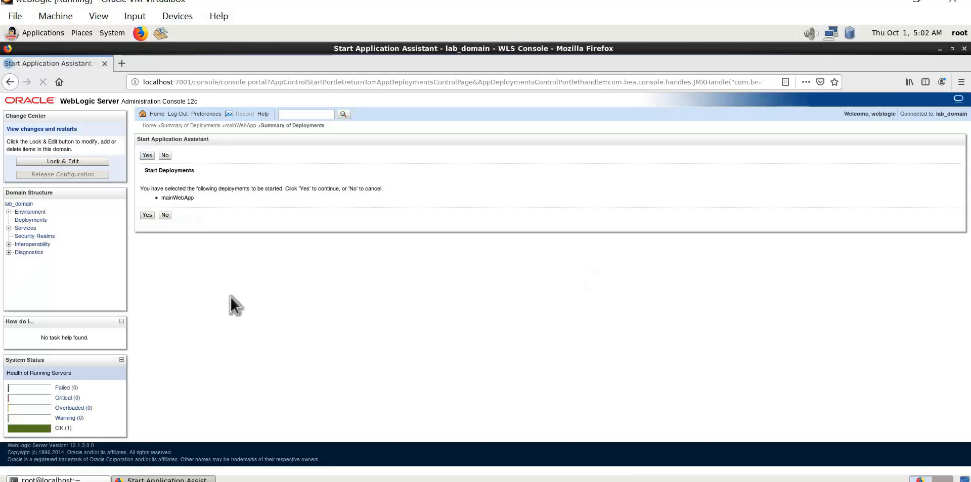
click(148, 215)
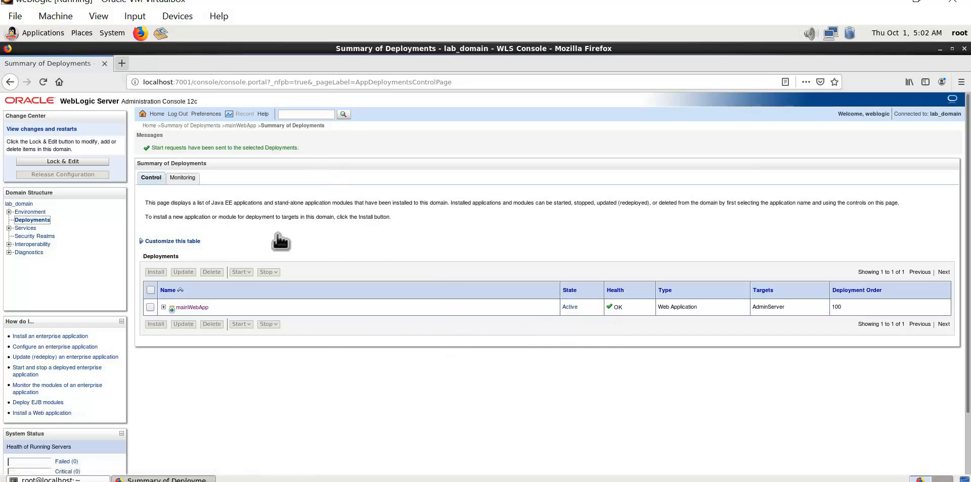
key(ctrl+t)
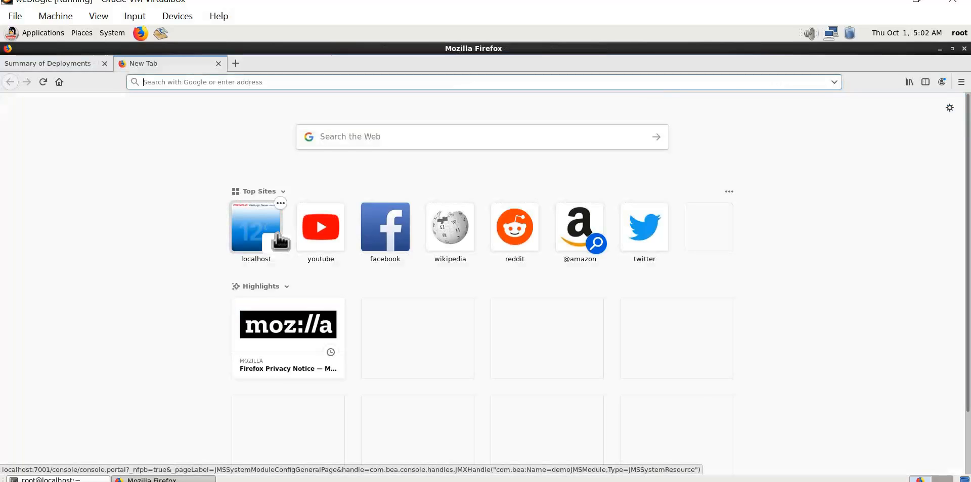
text(htt)
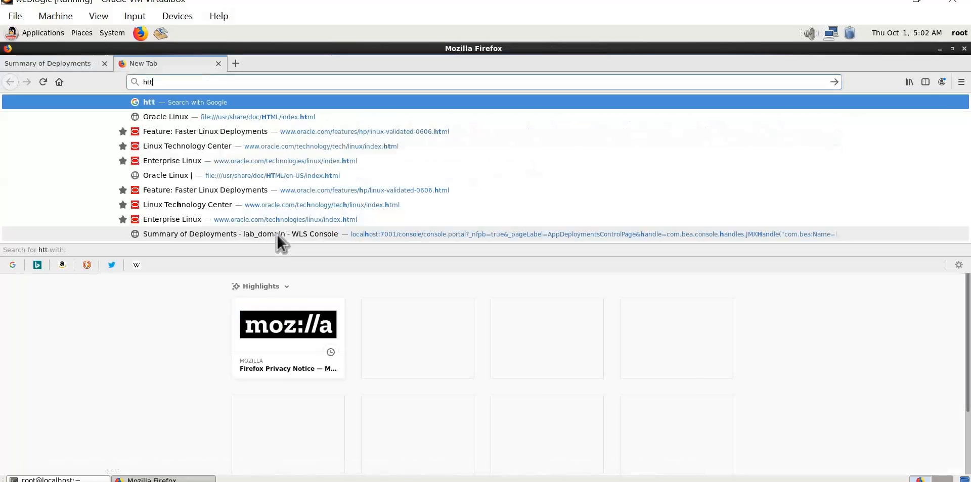
text(p:/)
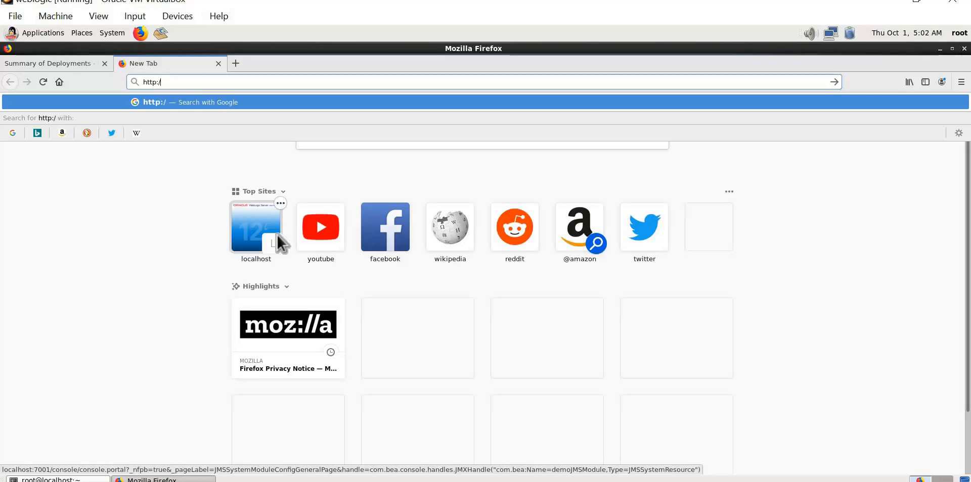
text(loc)
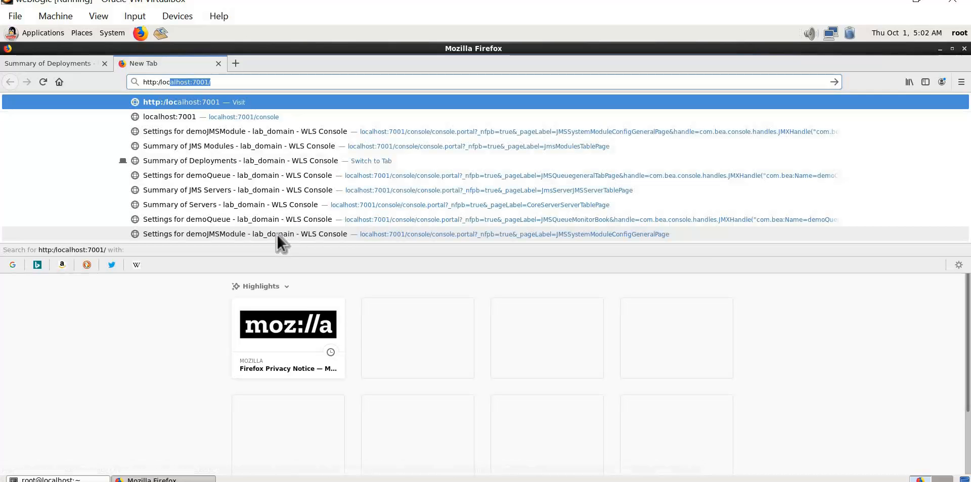
text(alhost)
key(End)
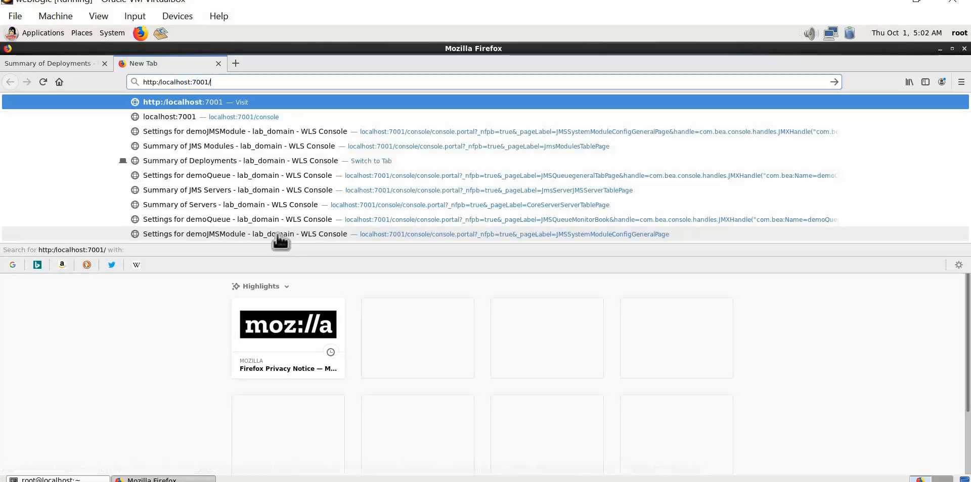
click(278, 233)
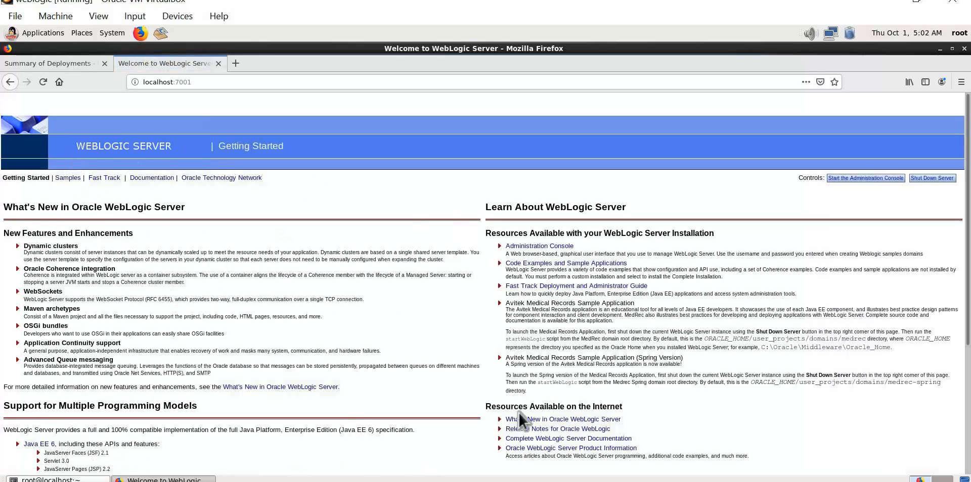
scroll(514, 424, down, 2)
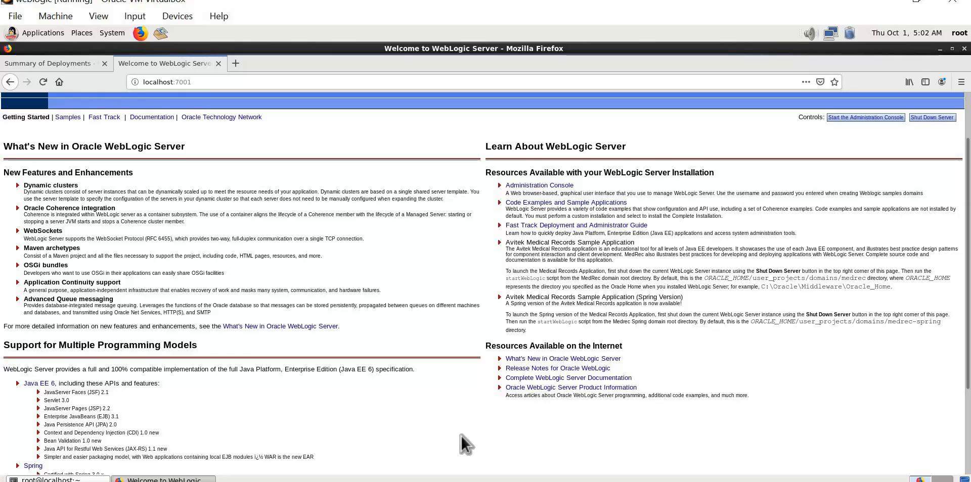
scroll(460, 435, up, 2)
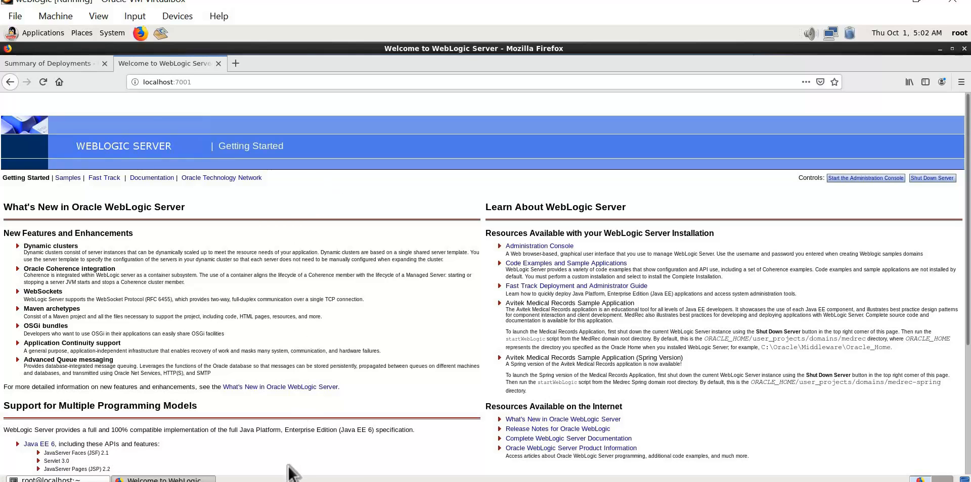
Read the 'Deploy using weblogic.Deployer' step in the Word guide, then return to Summary of Deployments.
key(alt+Tab)
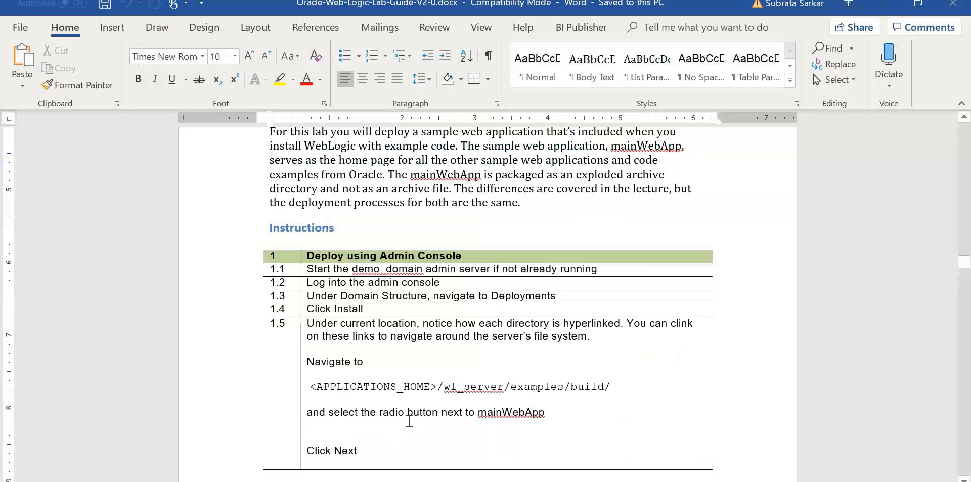
scroll(408, 445, down, 3)
scroll(409, 446, down, 8)
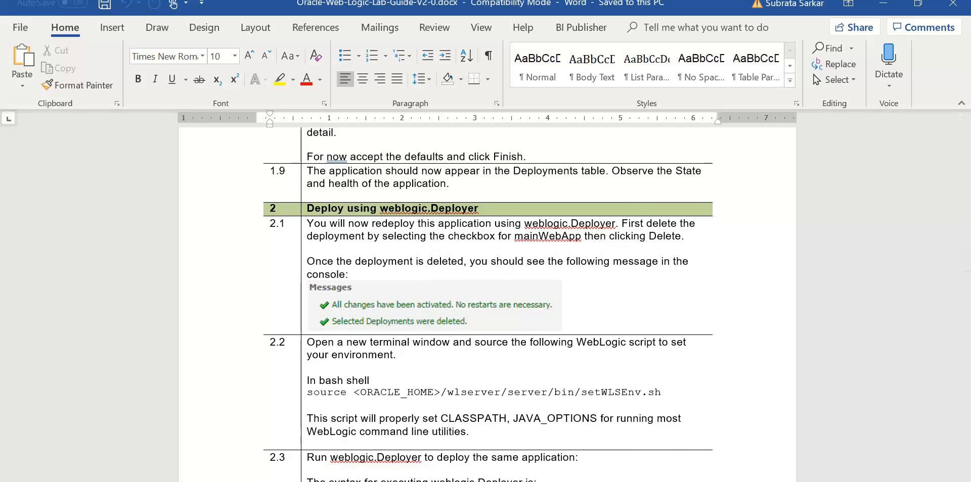
key(alt+Tab)
click(84, 62)
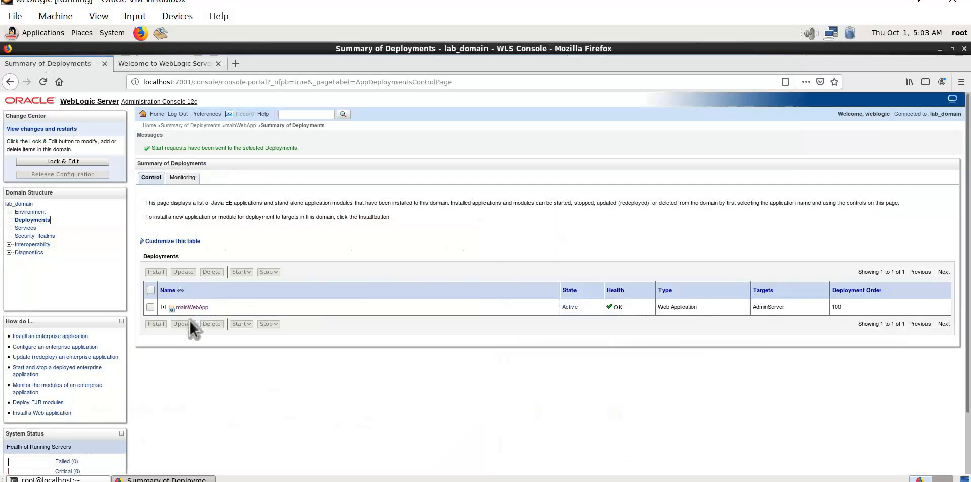
Lock the configuration, select mainWebApp and attempt to delete it.
click(153, 307)
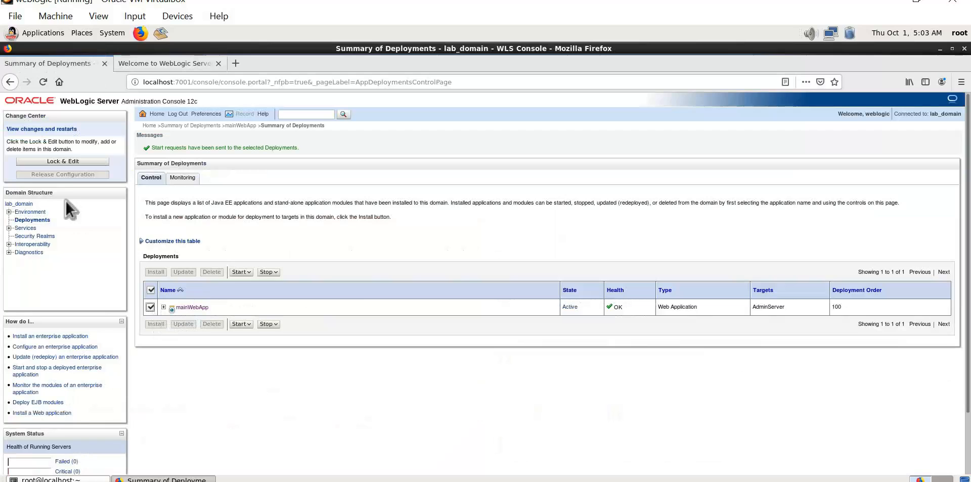
click(59, 161)
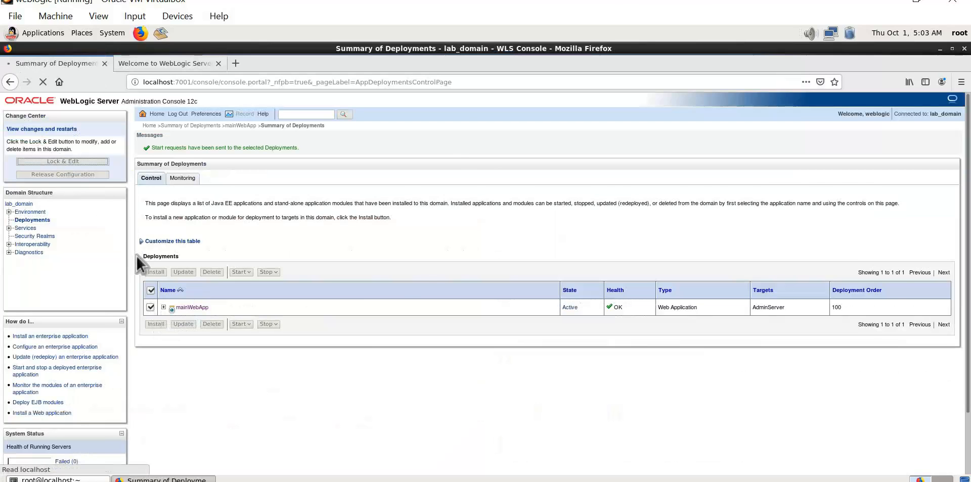
click(148, 281)
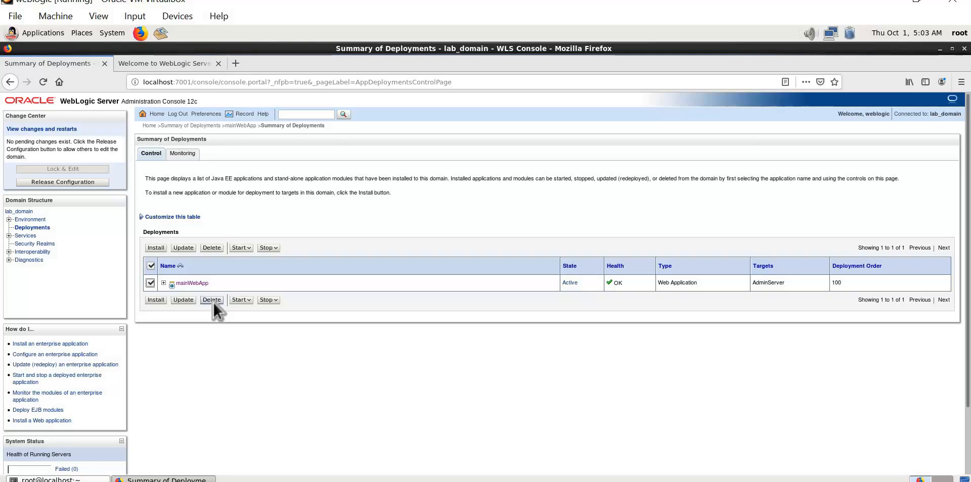
click(212, 301)
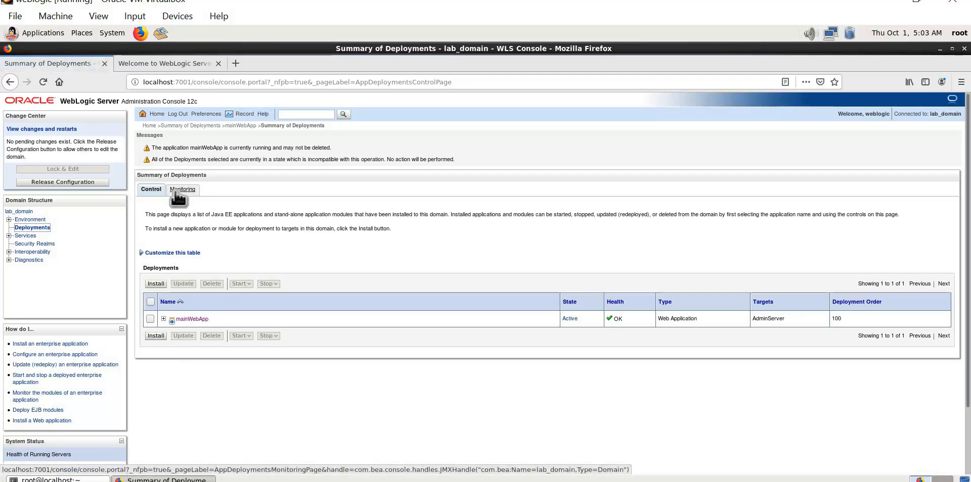
Force-stop mainWebApp immediately and reselect the stopped deployment.
click(147, 319)
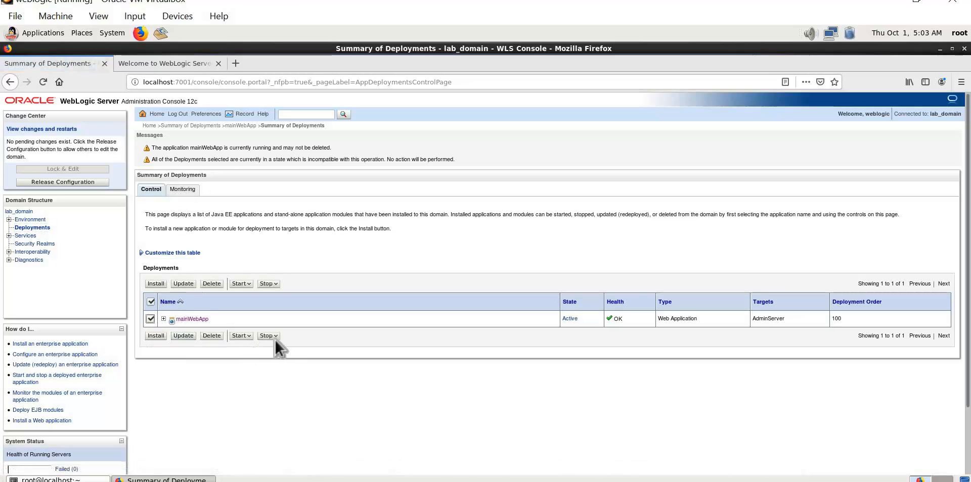
click(277, 337)
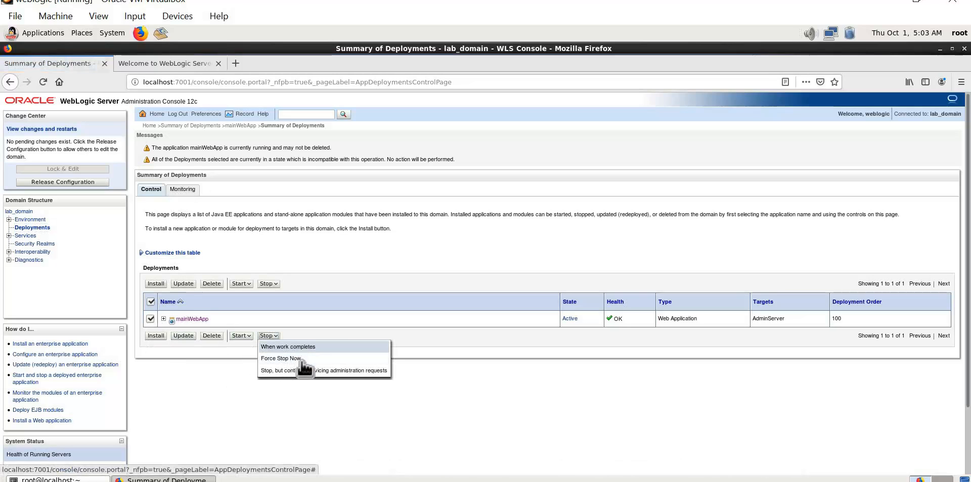
click(300, 359)
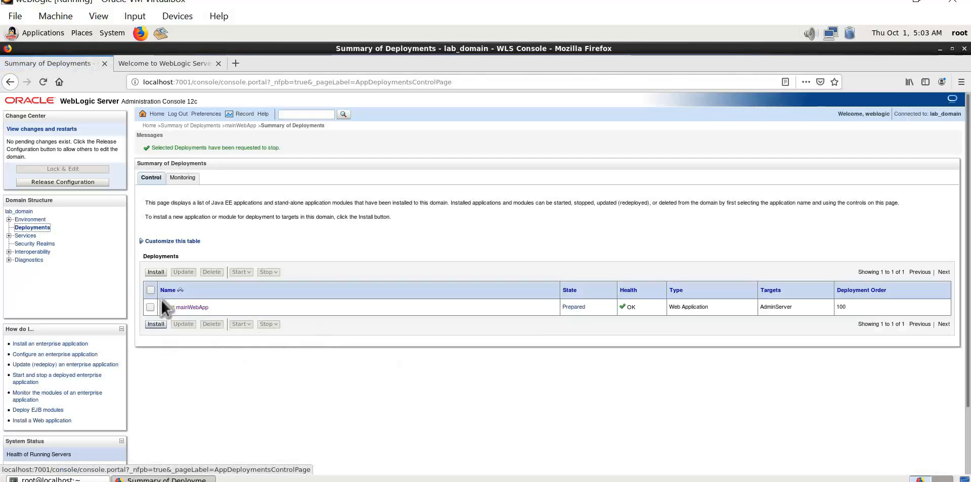
click(150, 307)
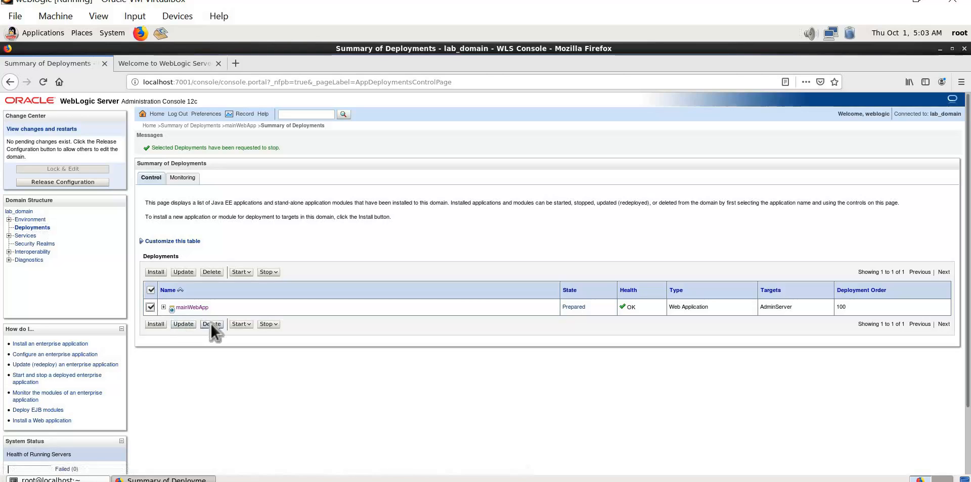
Delete mainWebApp, confirm with Yes, and switch to the Word lab guide.
click(210, 323)
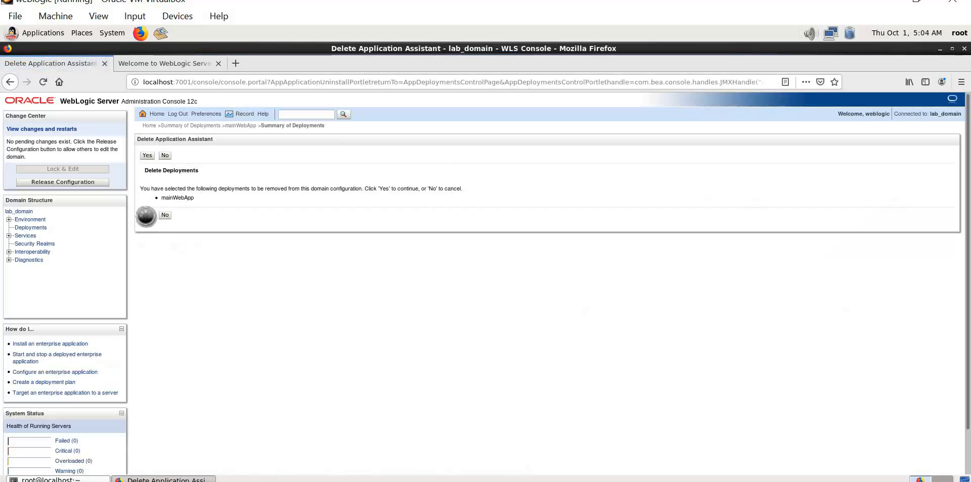
click(146, 216)
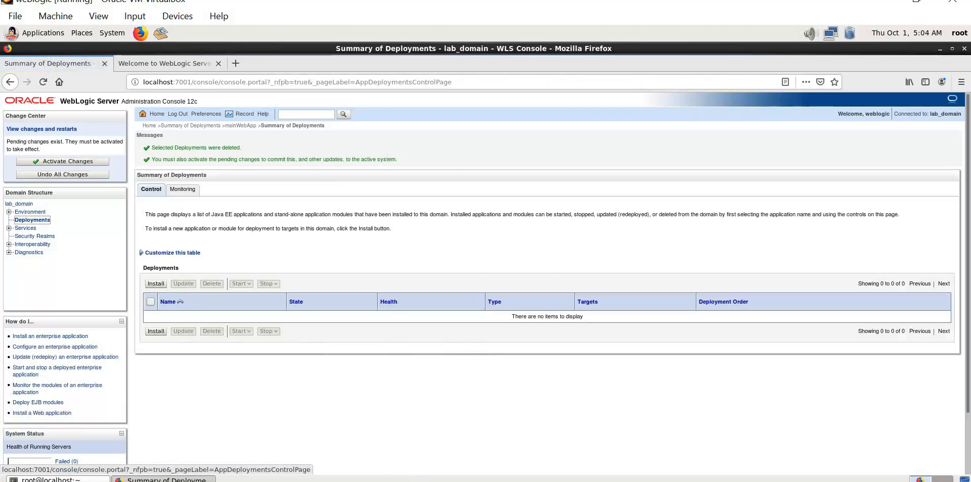
click(472, 480)
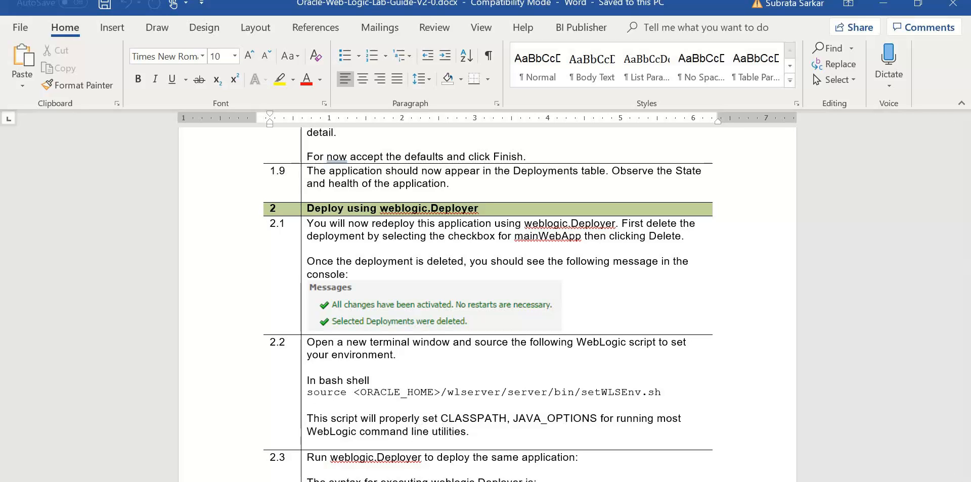
Go through the PuTTY and VirtualBox windows and restore the VM's root@localhost terminal.
click(434, 481)
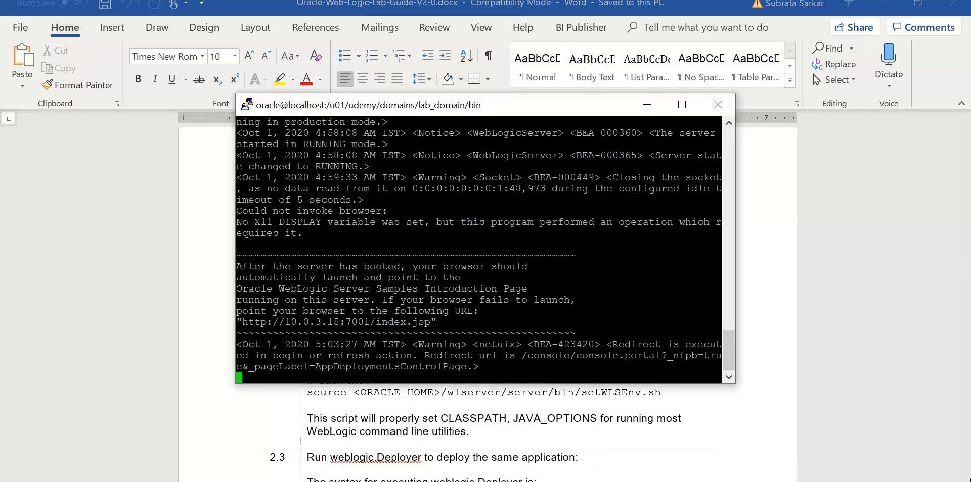
click(512, 480)
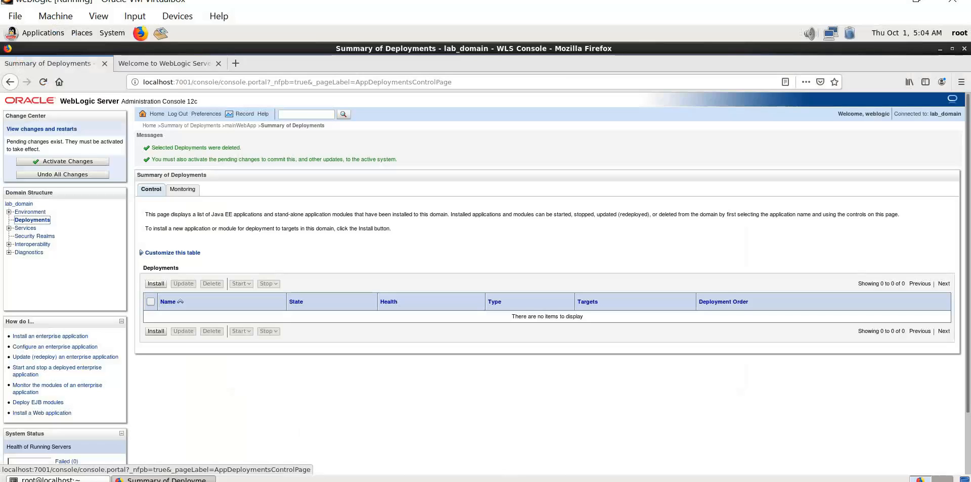
click(49, 479)
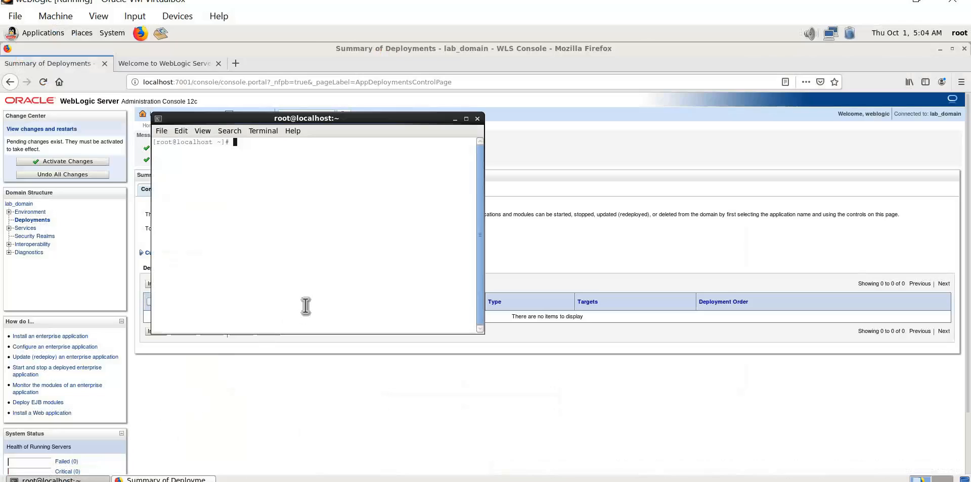
Run 'su - oracle' to get an oracle@localhost prompt.
text(su - oracle)
key(Return)
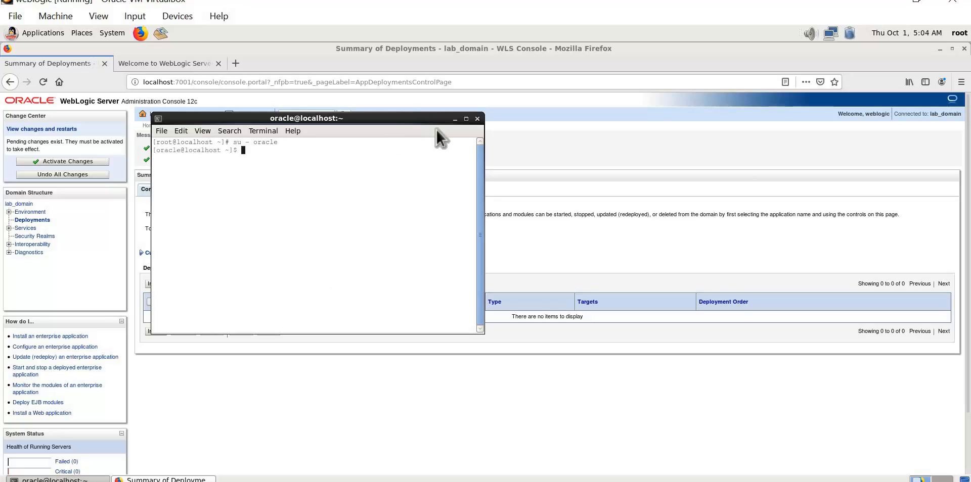
Maximize the VM terminal and copy the 'source setWLSEnv.sh' line from the command notes.
click(465, 118)
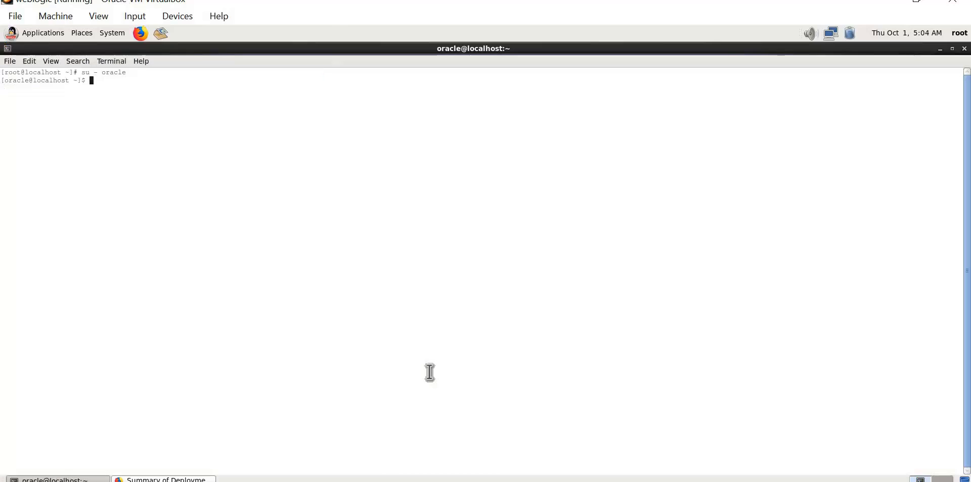
key(alt+Tab)
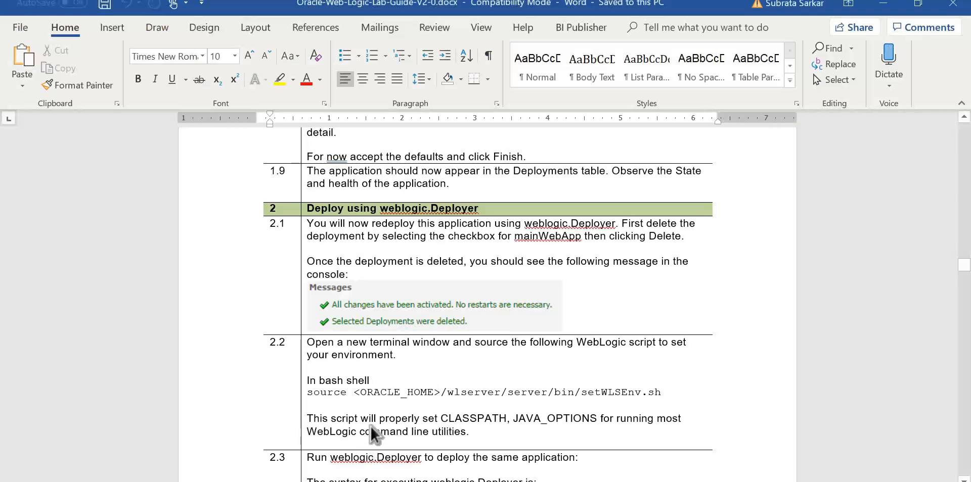
key(alt+Tab)
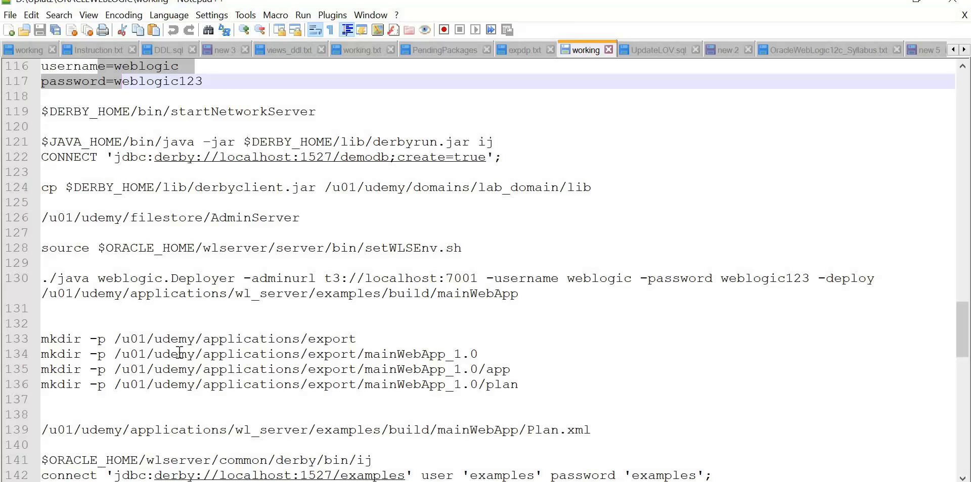
drag(462, 249, 299, 248)
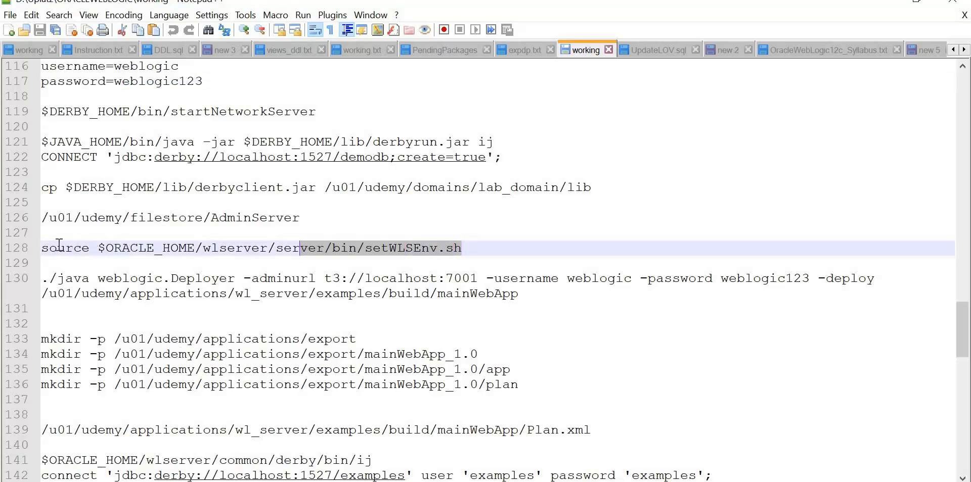
drag(59, 244, 31, 248)
key(super+c)
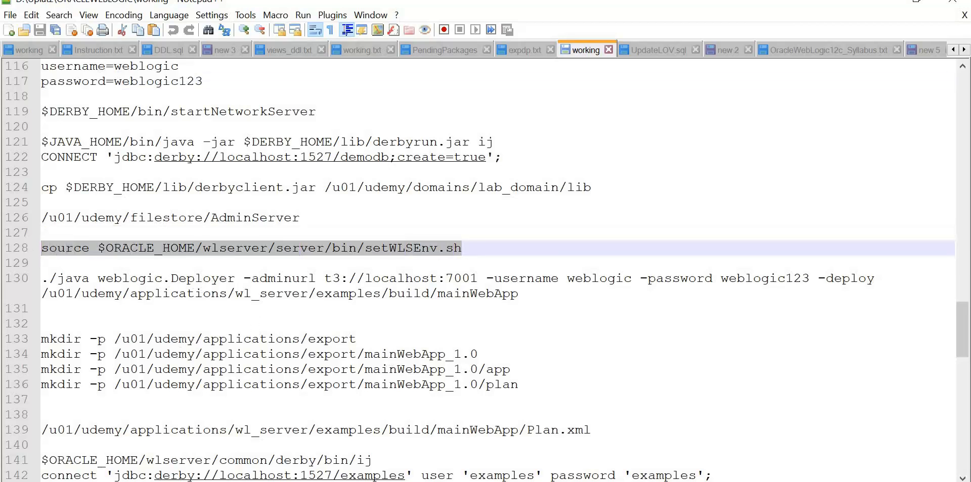
Paste and run 'source setWLSEnv.sh' in the terminal so CLASSPATH and PATH are set.
key(alt+Tab)
right_click(275, 170)
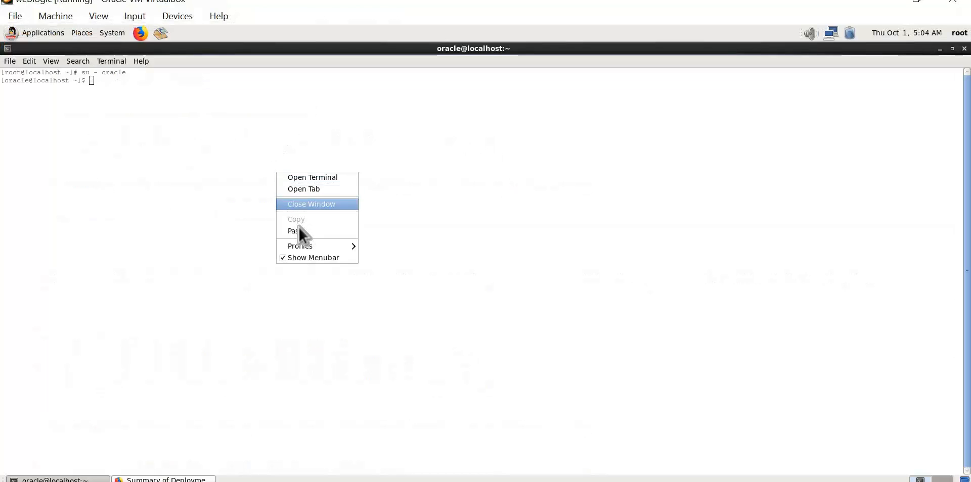
click(319, 231)
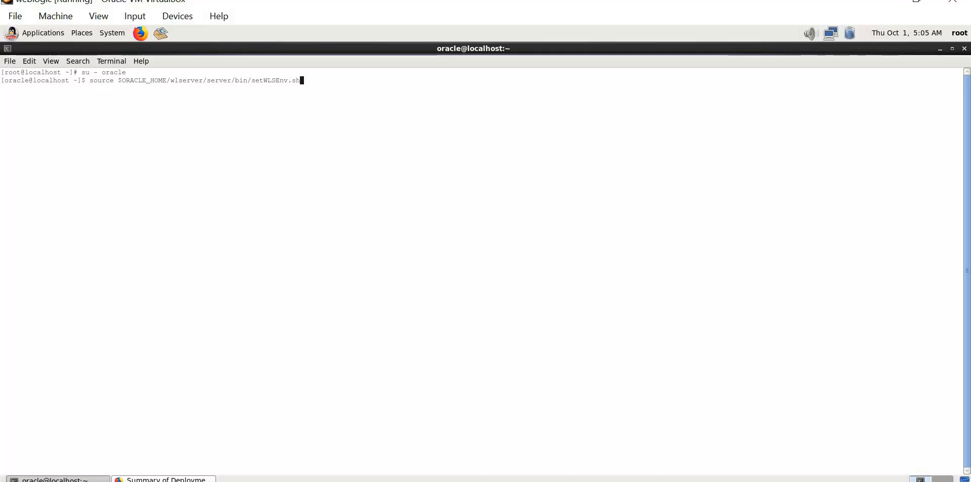
key(Return)
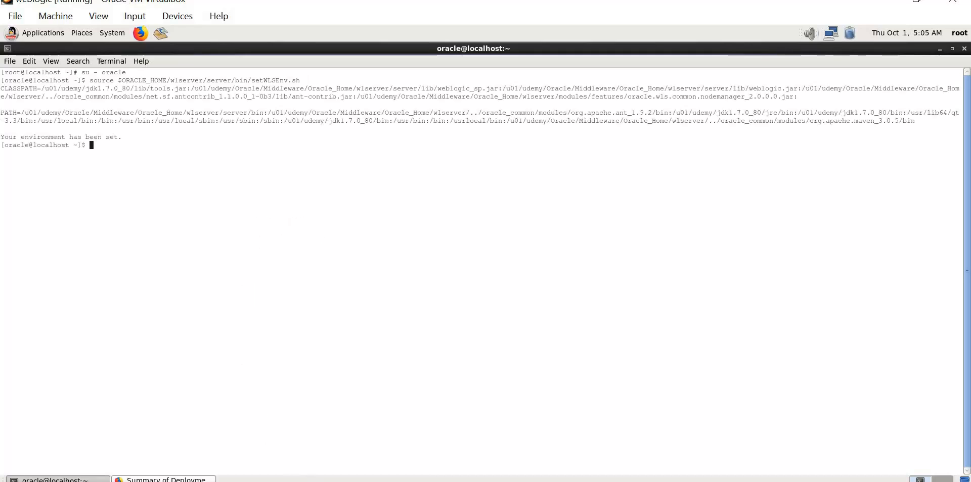
key(alt+Tab)
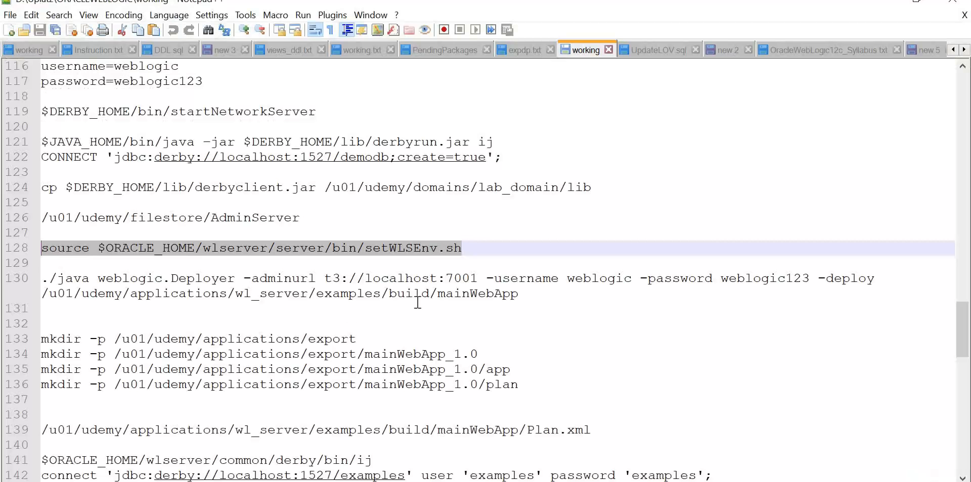
Replace ./java on line 130 with the $JAVA_HOME/bin/java path copied from line 121.
click(523, 296)
drag(519, 293, 27, 286)
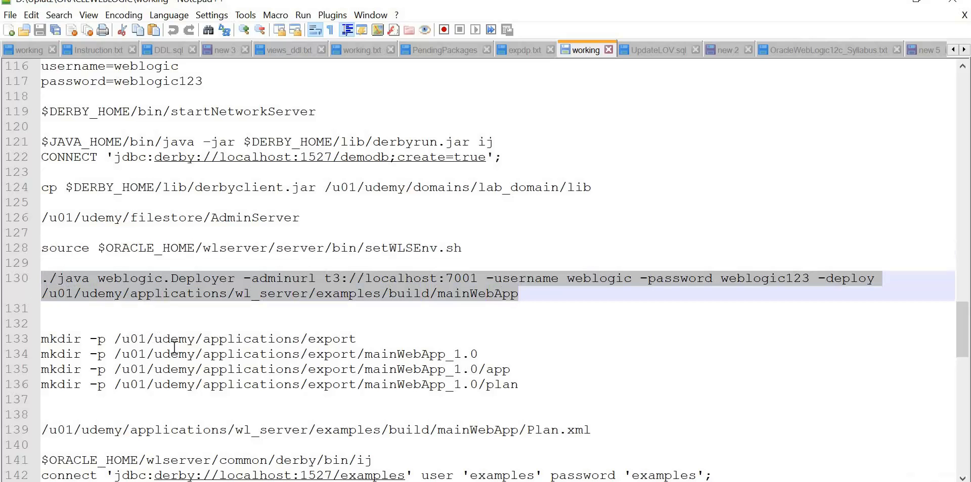
click(158, 326)
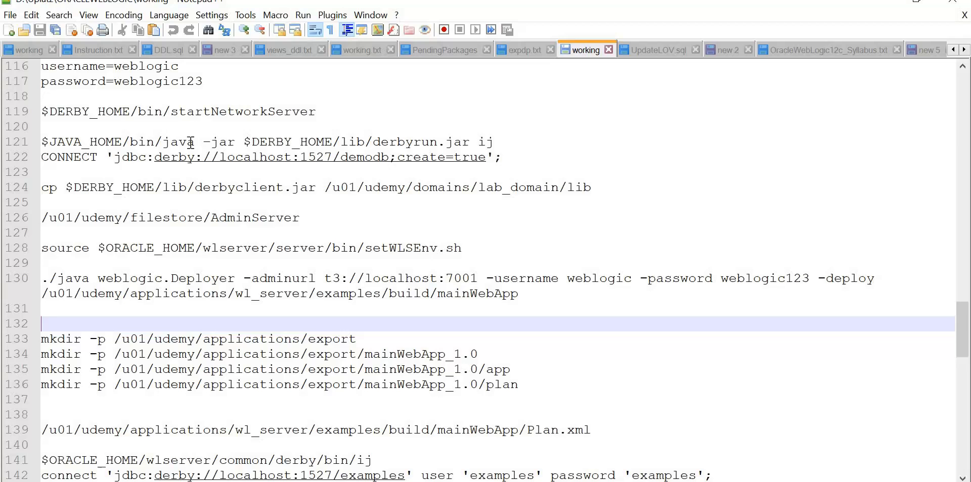
drag(195, 142, 40, 144)
key(ctrl+c)
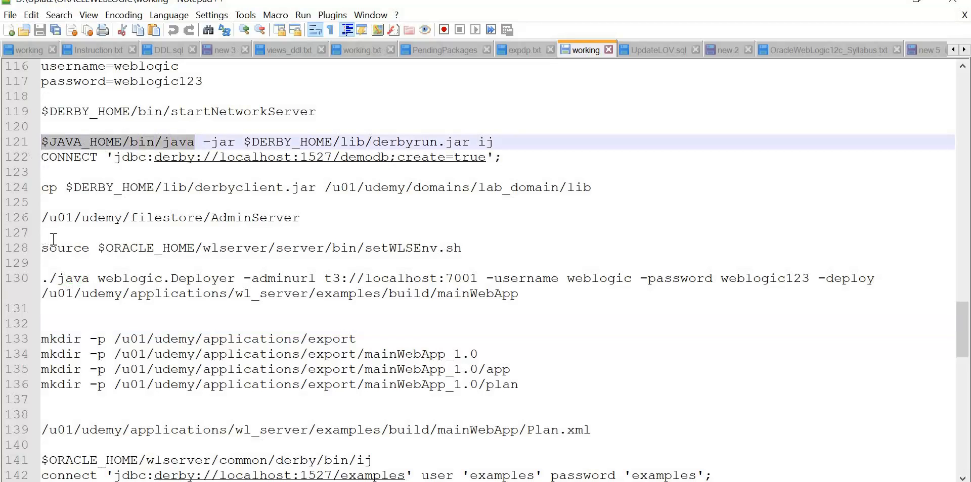
click(89, 279)
key(shift+Home)
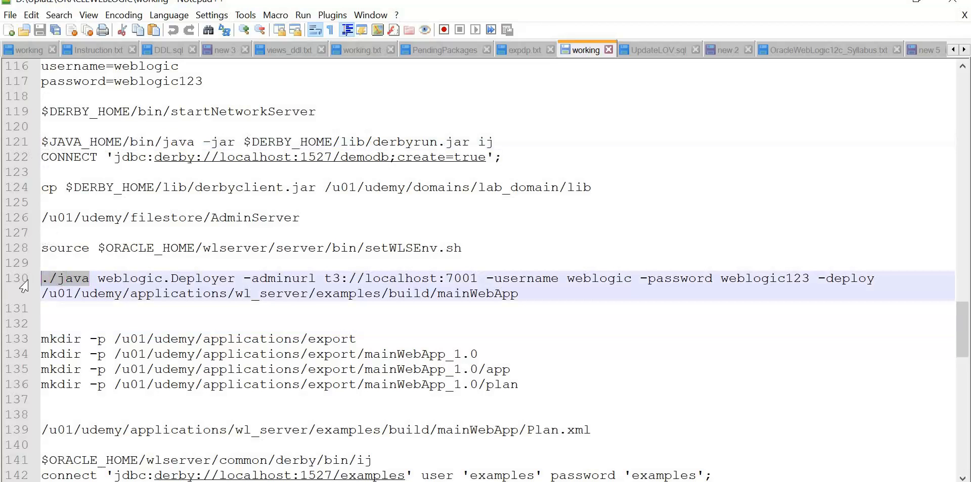
key(ctrl+v)
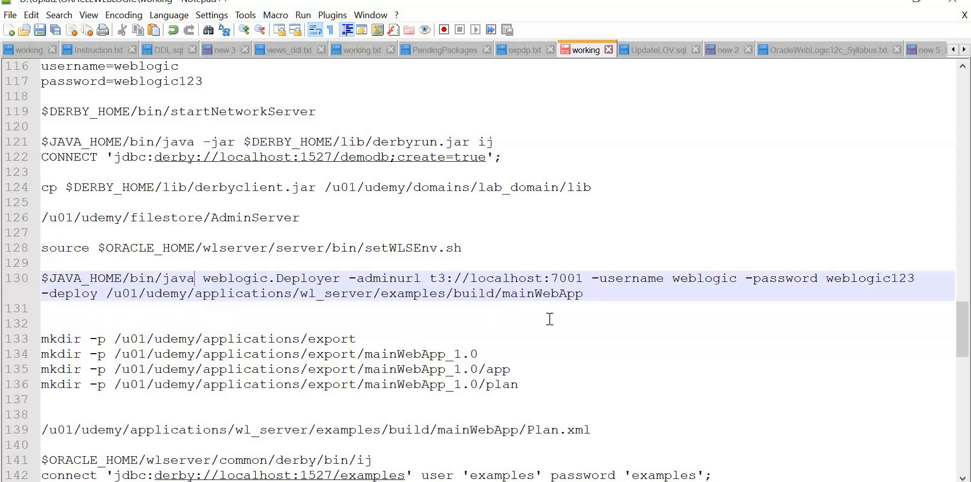
Copy the corrected weblogic.Deployer command for mainWebApp and paste it at the terminal prompt.
drag(595, 298, 42, 279)
key(super+c)
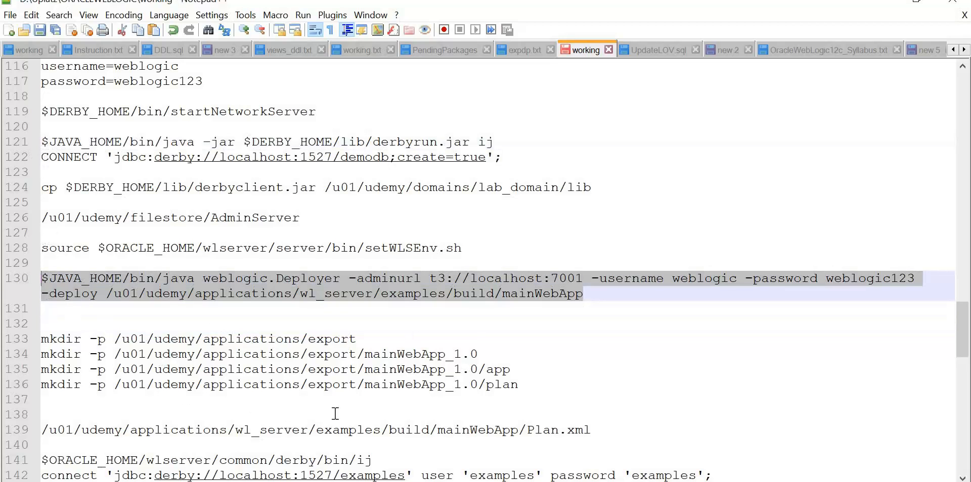
key(alt+Tab)
right_click(278, 231)
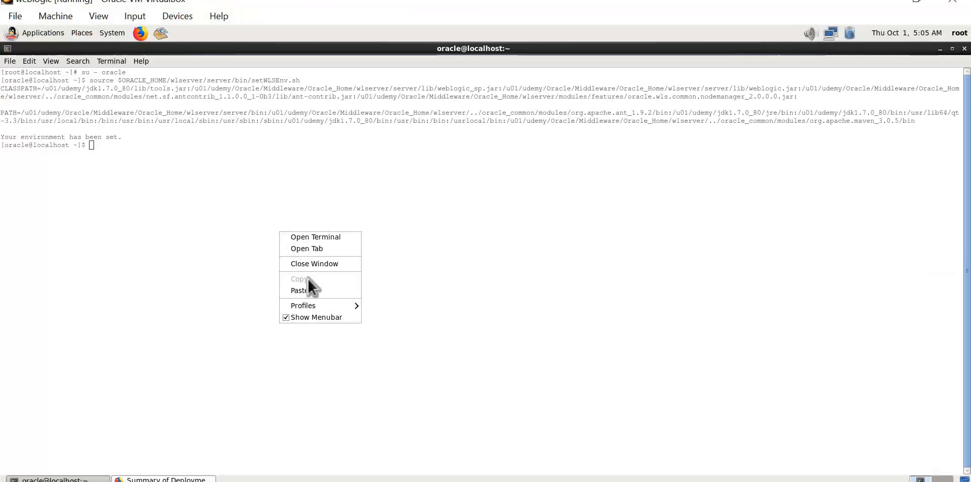
click(305, 291)
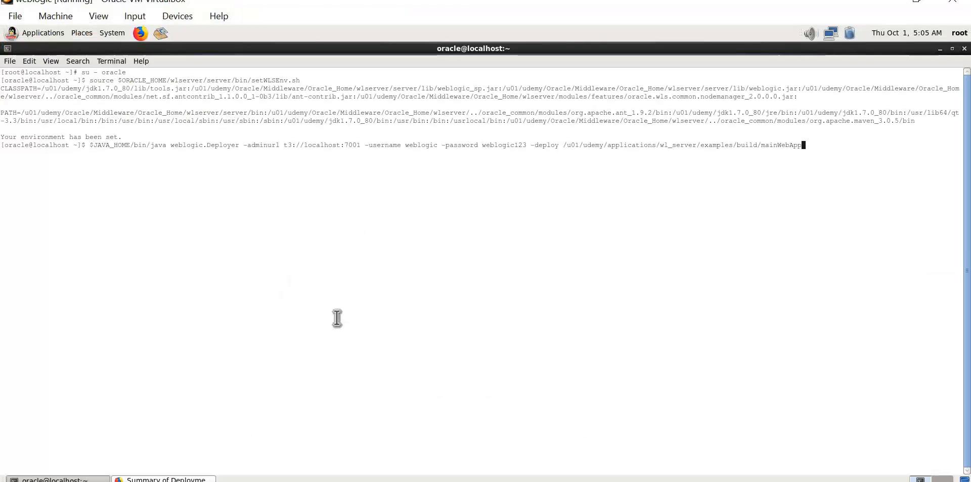
Run the mainWebApp Deployer command, note the held edit-lock error, and bring up the console.
key(Return)
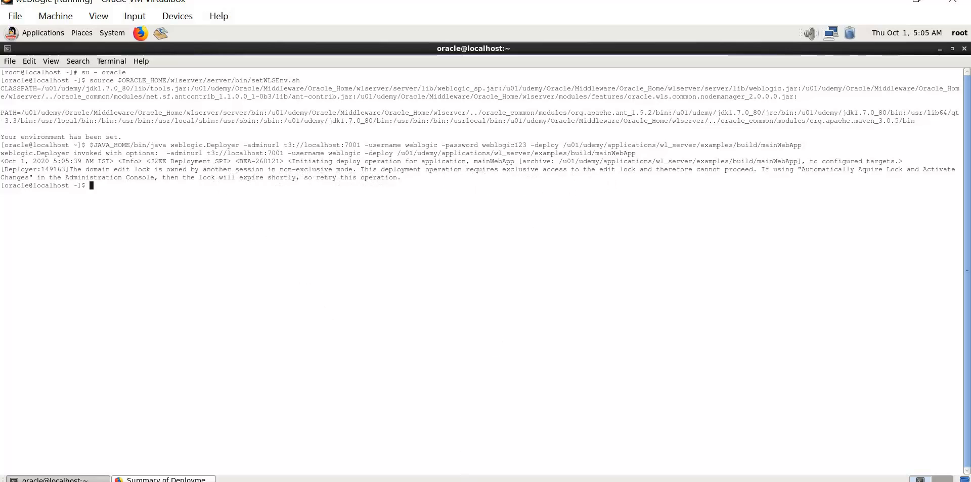
key(alt+Tab)
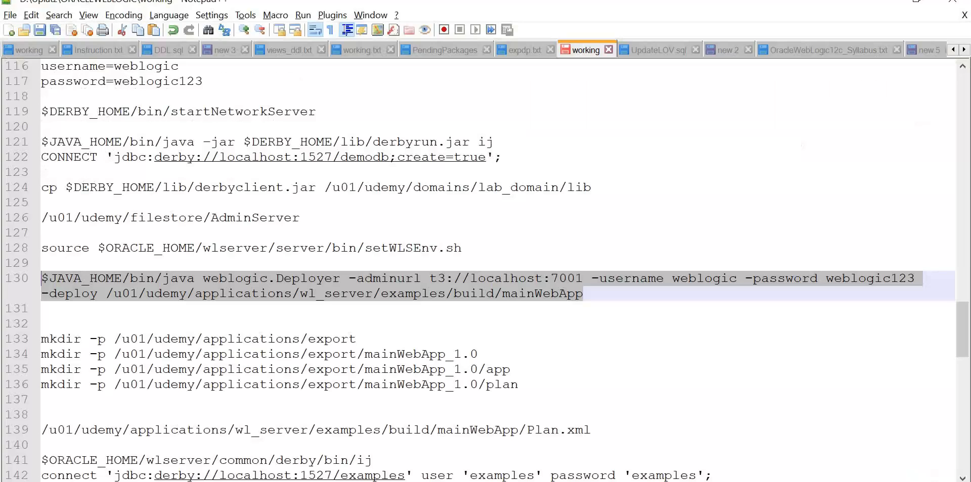
key(alt+Tab)
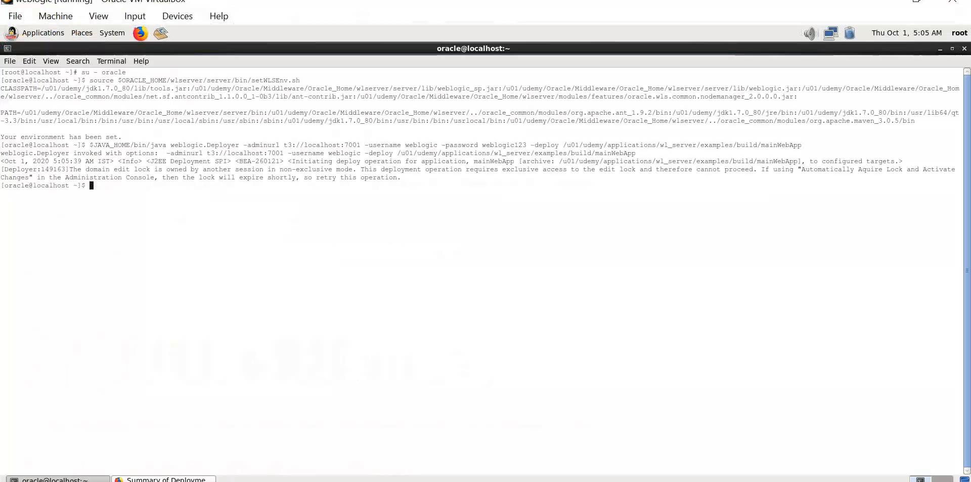
click(186, 480)
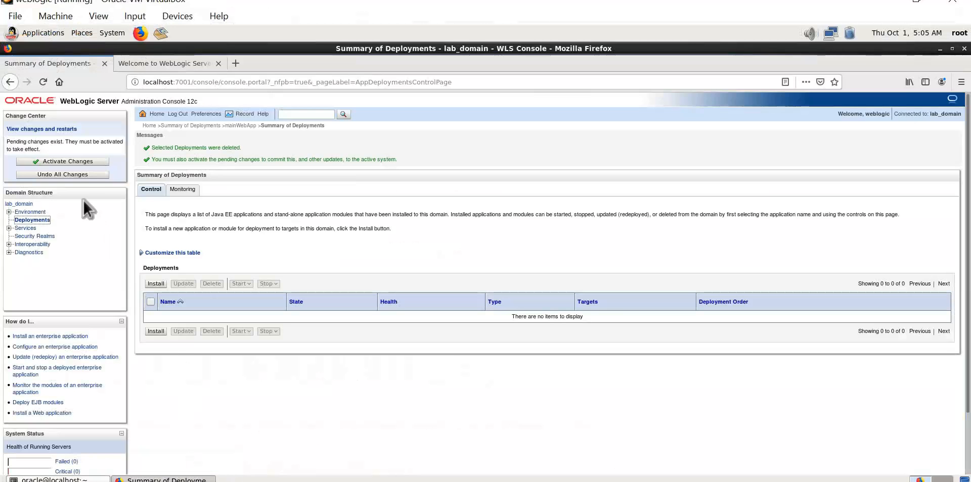
Activate Changes in the Change Center to release the edit lock, then return to the terminal.
click(83, 162)
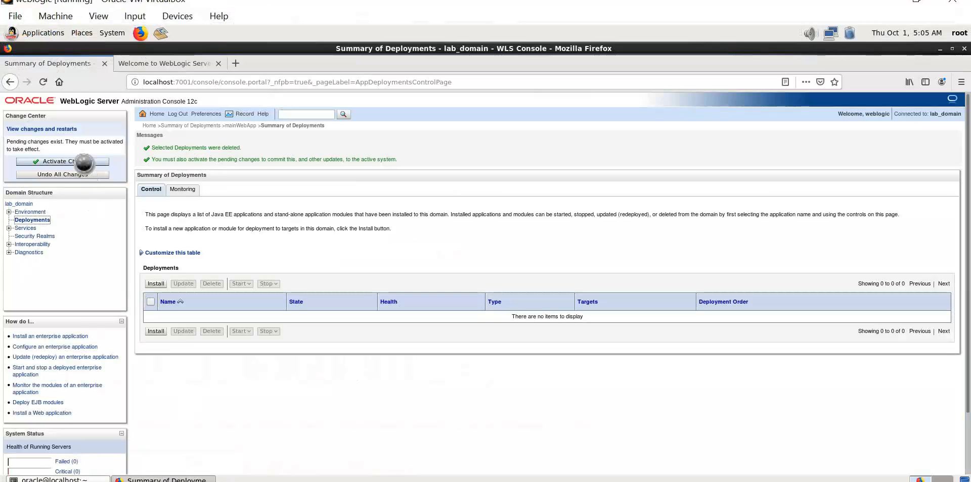
click(83, 162)
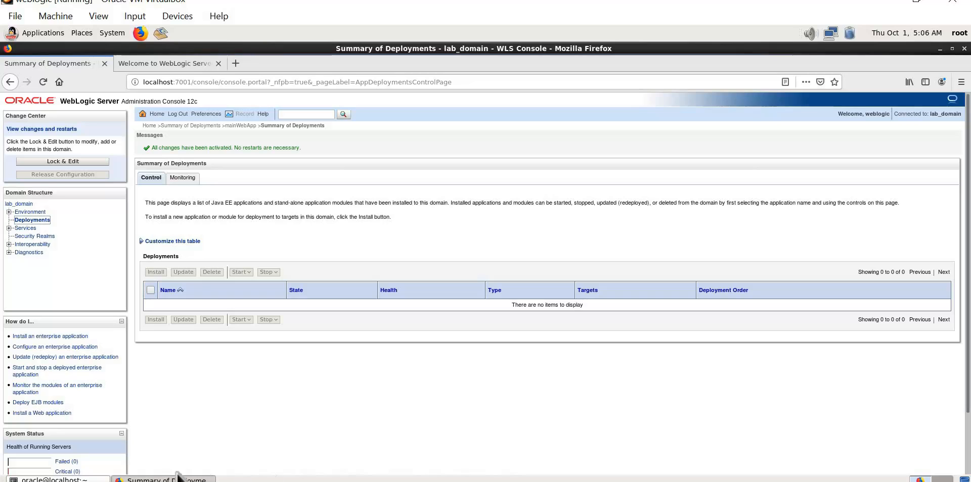
click(99, 478)
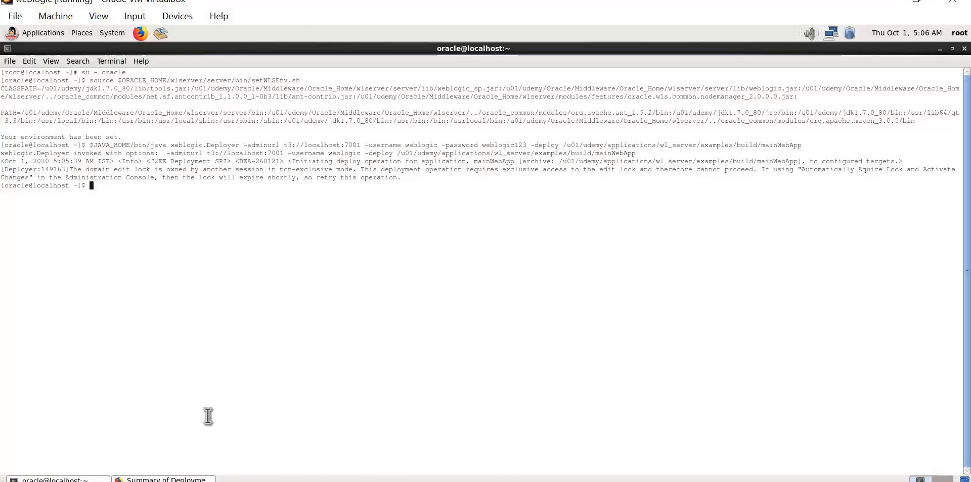
Rerun the previous Deployer command and refresh Deployments to see mainWebApp Active with Health OK.
key(Up)
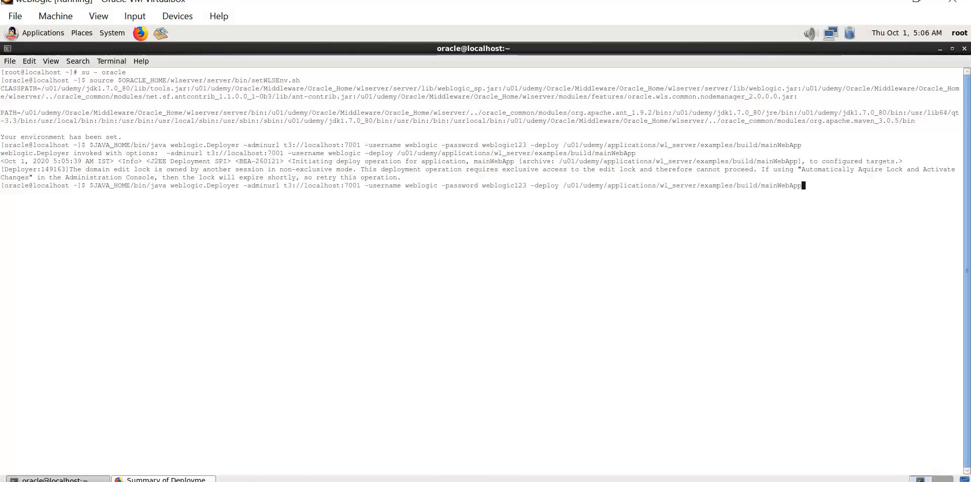
key(Return)
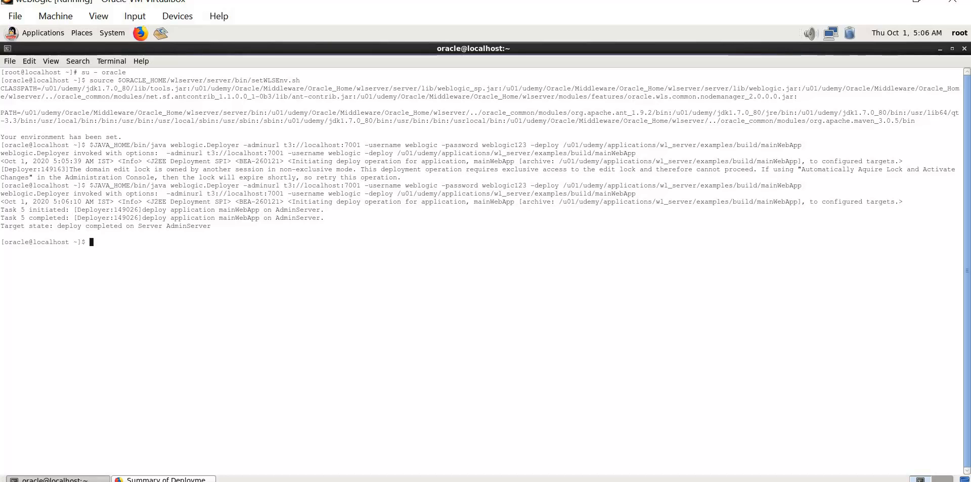
click(192, 478)
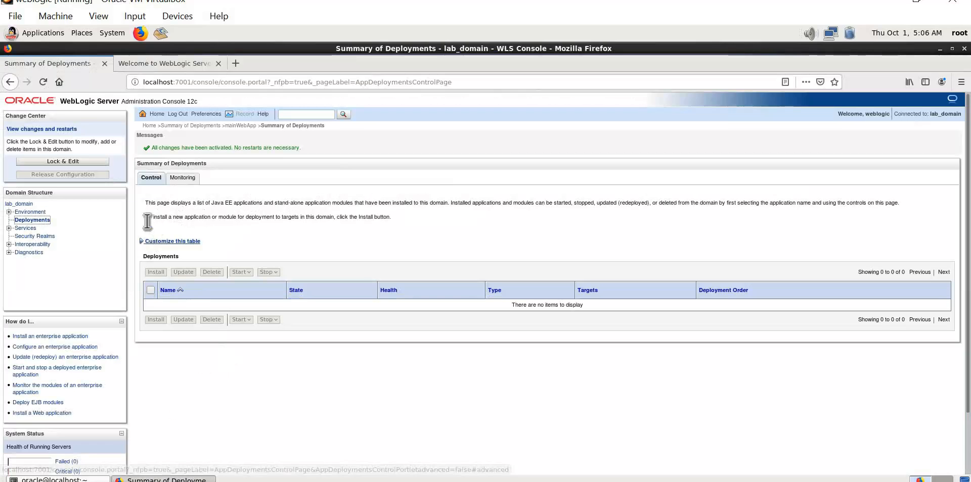
click(39, 223)
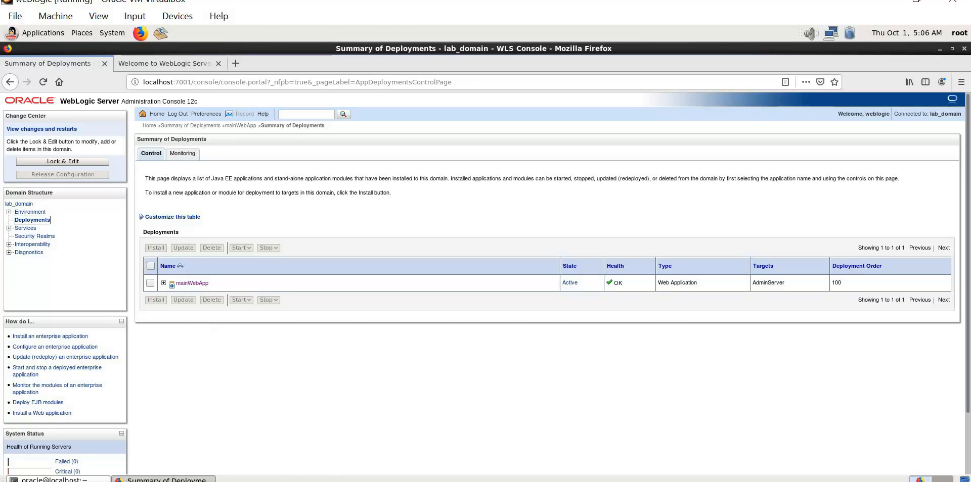
key(alt+Tab)
Scroll through the lab guide to the monitoring instructions.
scroll(365, 409, down, 4)
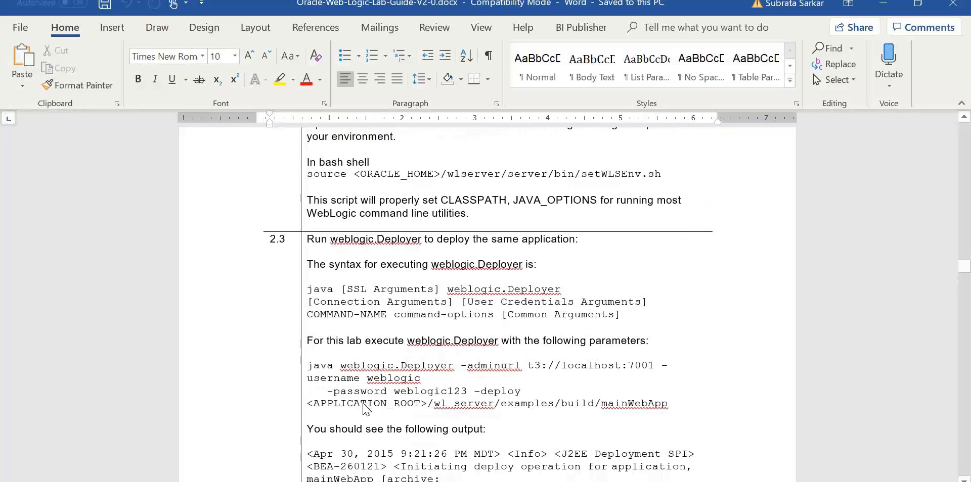
scroll(365, 409, down, 12)
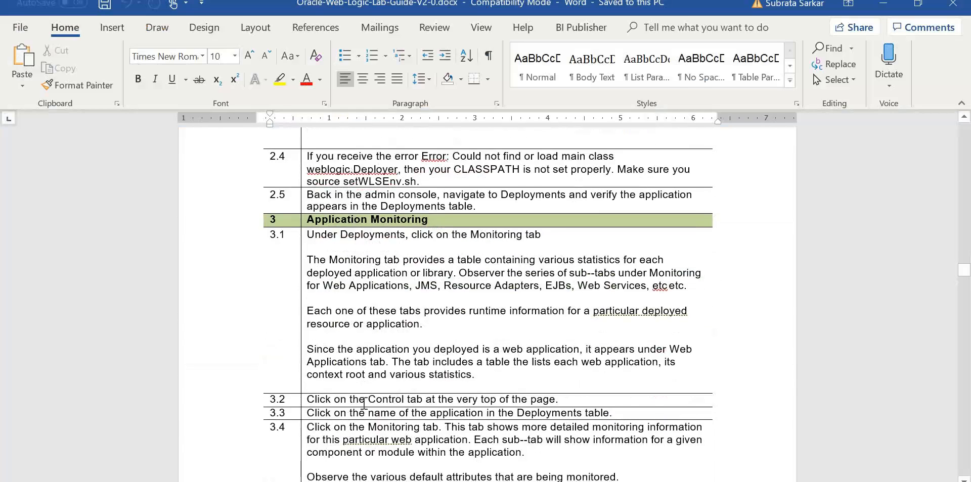
scroll(364, 404, down, 3)
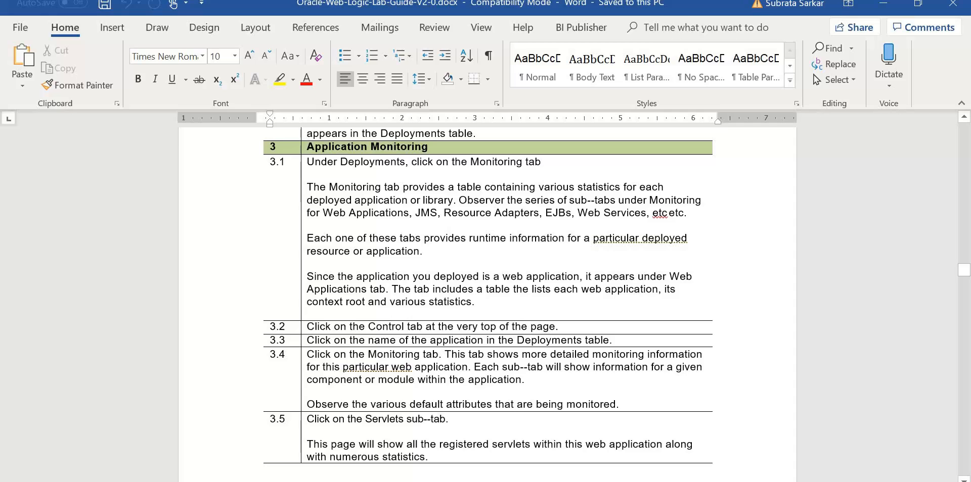
View deployment Monitoring statistics for JMS, Web Service Clients, Web Services, then Web Applications.
key(alt+Tab)
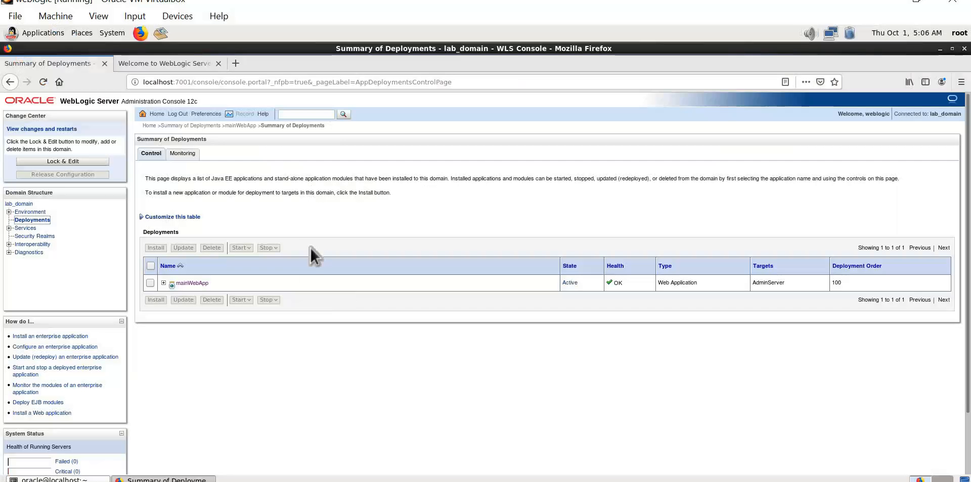
click(185, 157)
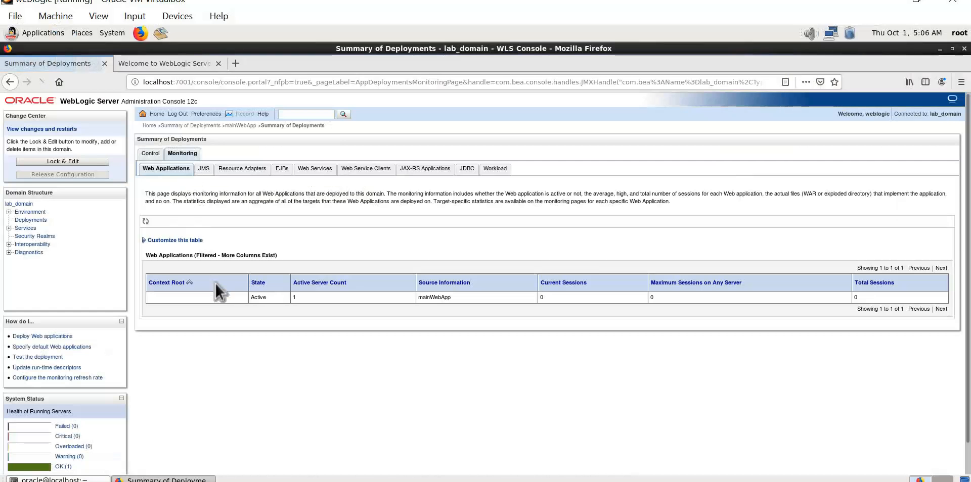
click(204, 169)
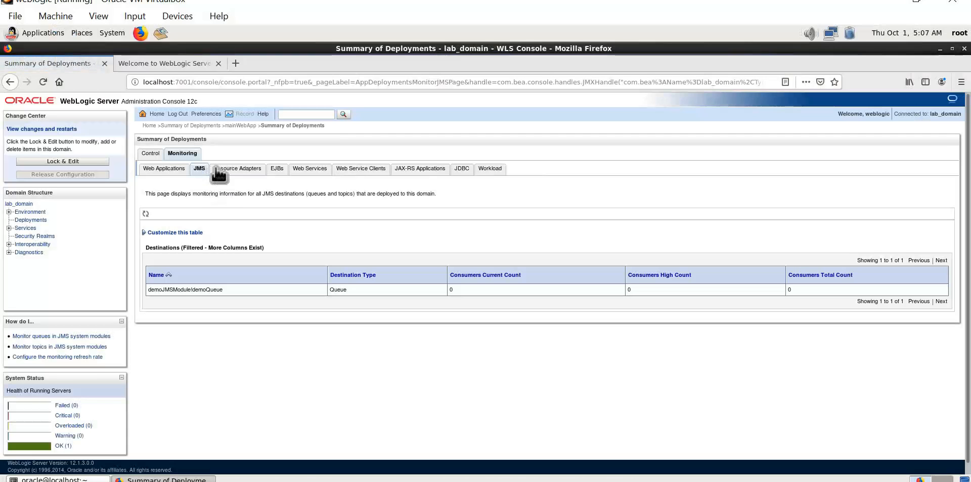
click(371, 171)
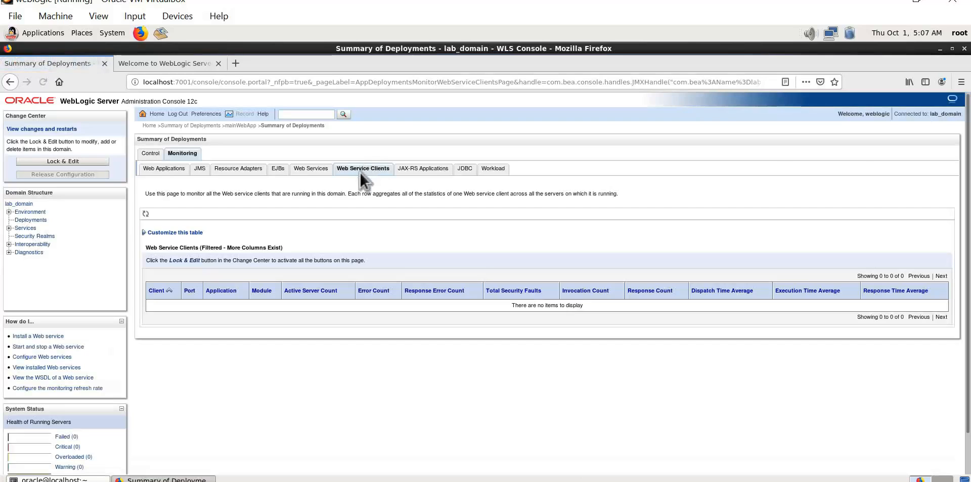
click(317, 169)
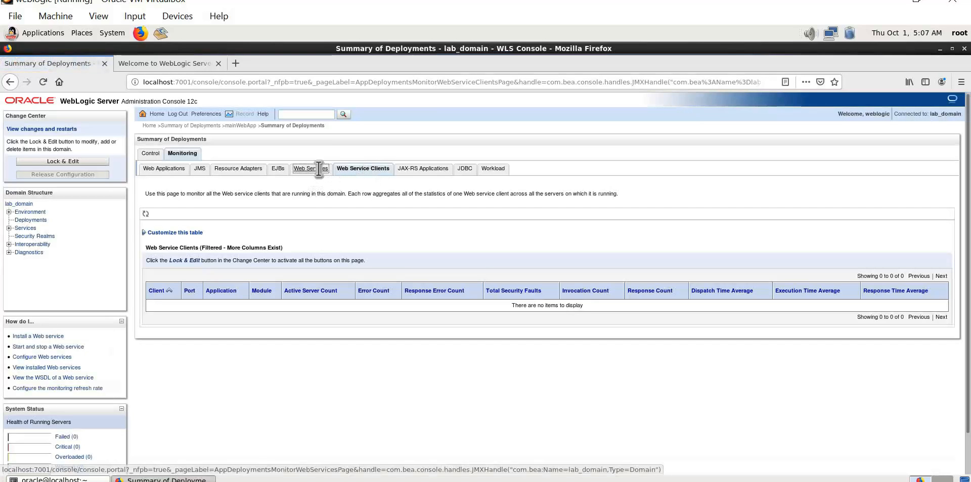
click(169, 171)
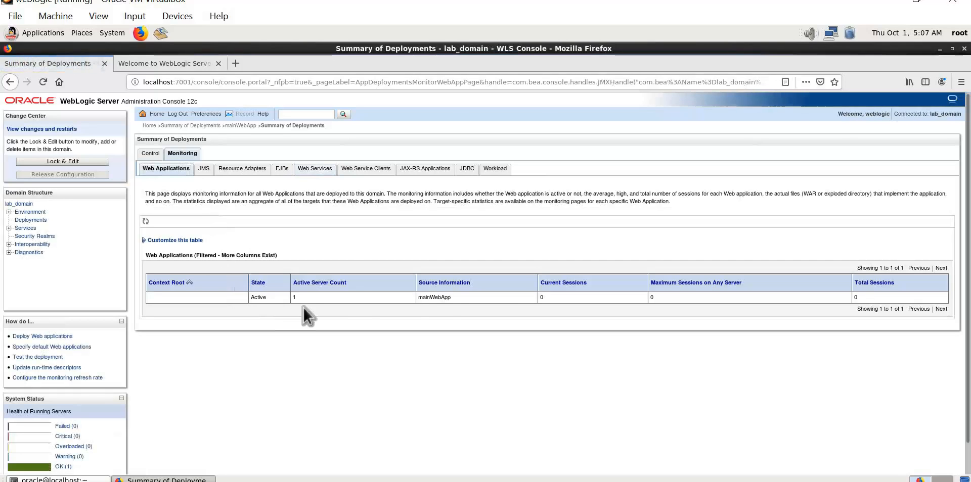